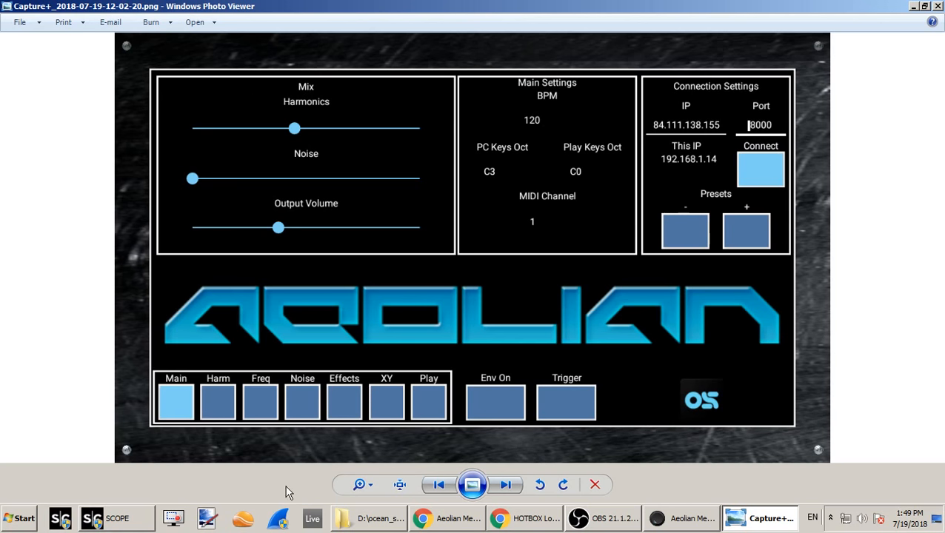
- Switch to Aeolian Meditation, view its Main page and review the OSC App page's receive and transmit IP and port settings
left_click(672, 521)
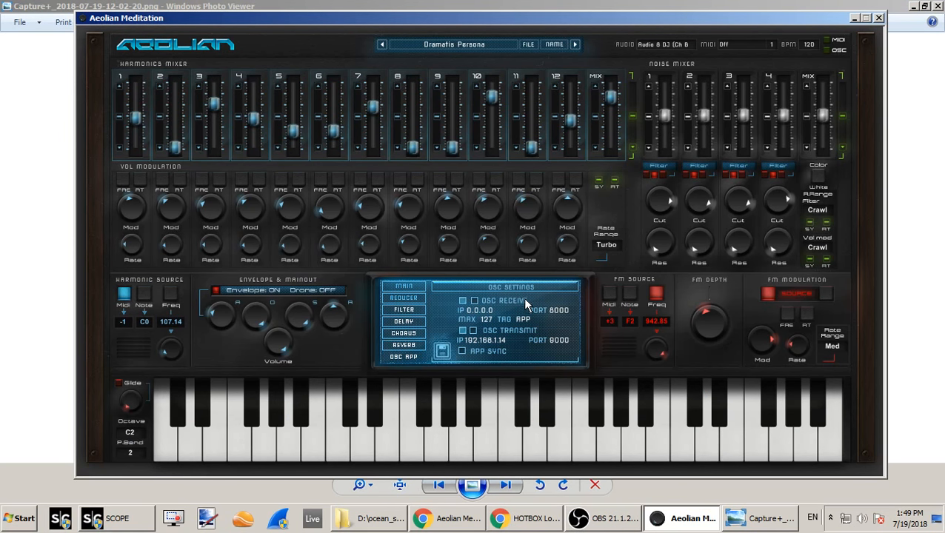
left_click(417, 286)
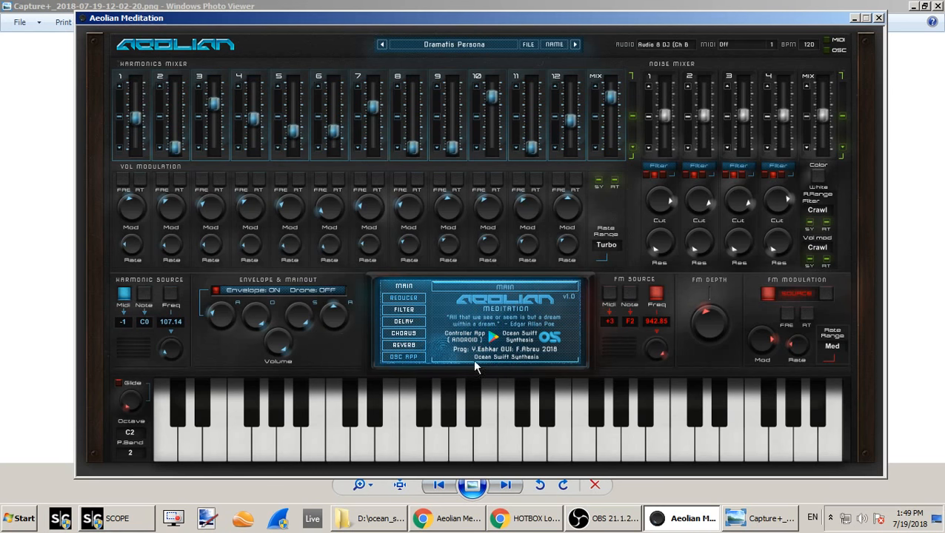
left_click(417, 358)
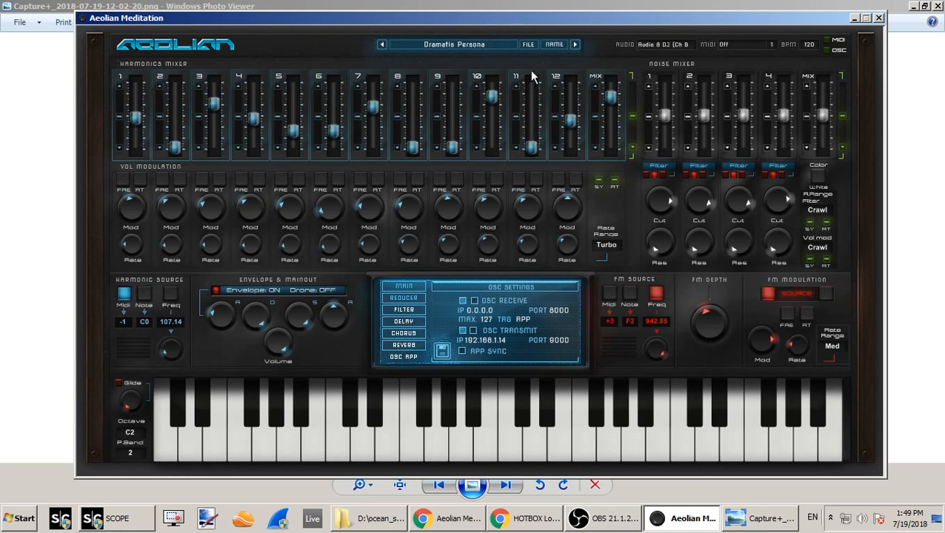
double_click(553, 310)
left_click(566, 323)
double_click(555, 337)
- Lower the harmonic 10 level and raise the harmonic 8 level in the Harmonics Mixer
left_click_drag(492, 122, 491, 115)
mouse_move(413, 148)
left_mouse_down()
mouse_move(414, 120)
mouse_move(418, 138)
left_mouse_up()
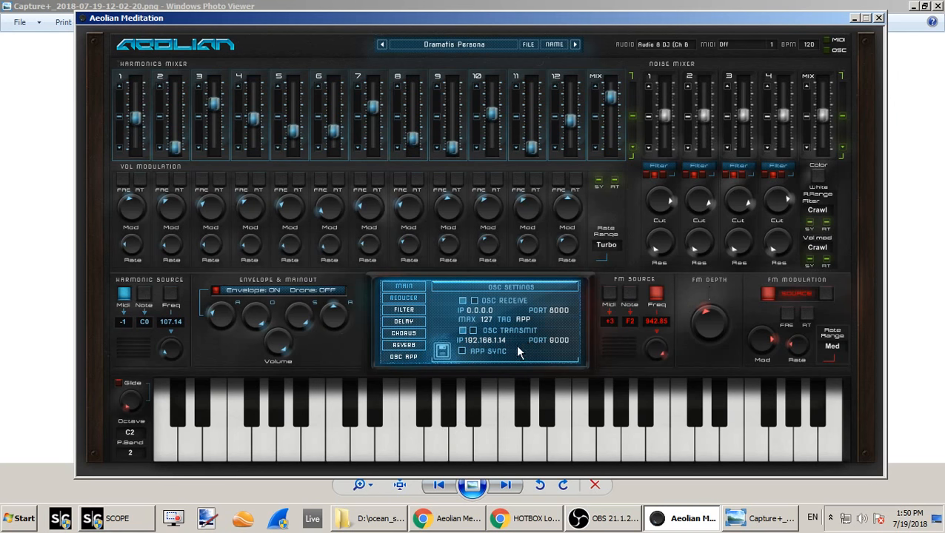
mouse_move(417, 143)
left_mouse_down()
mouse_move(414, 100)
mouse_move(426, 140)
left_mouse_up()
- Load the next preset, Crystal Keys, and go back to the Dramatis Persona preset
left_click(574, 45)
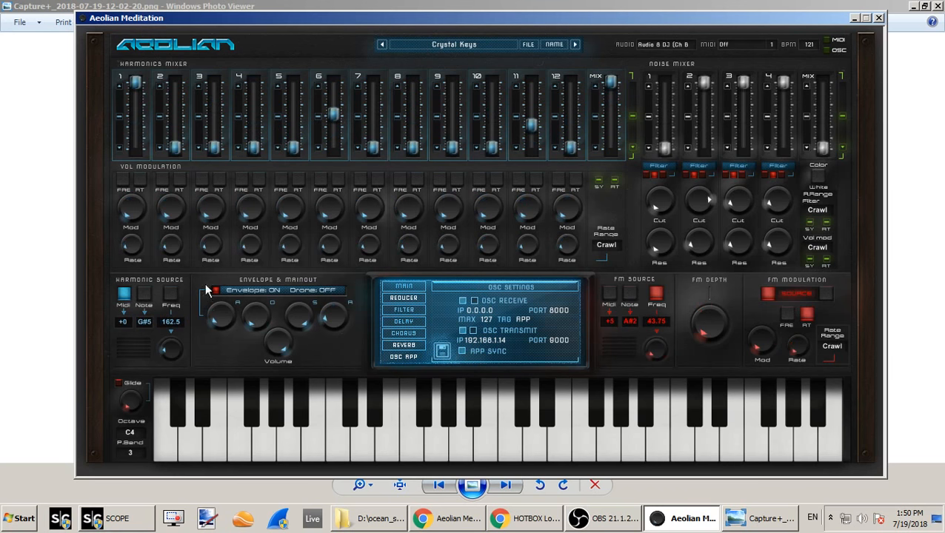
left_click(382, 44)
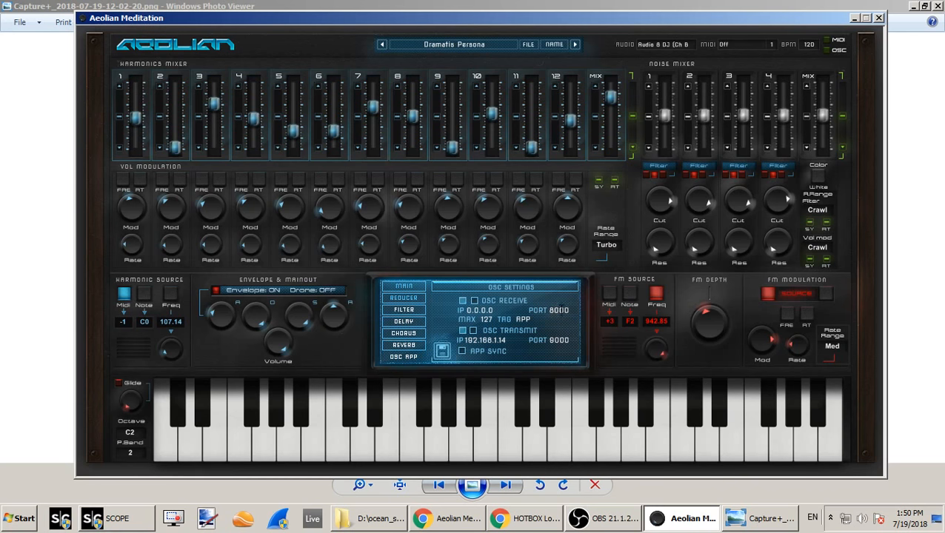
- Switch to Chrome and check the router's address 192.168.1.1 on the HOTBOX login page
left_click(532, 531)
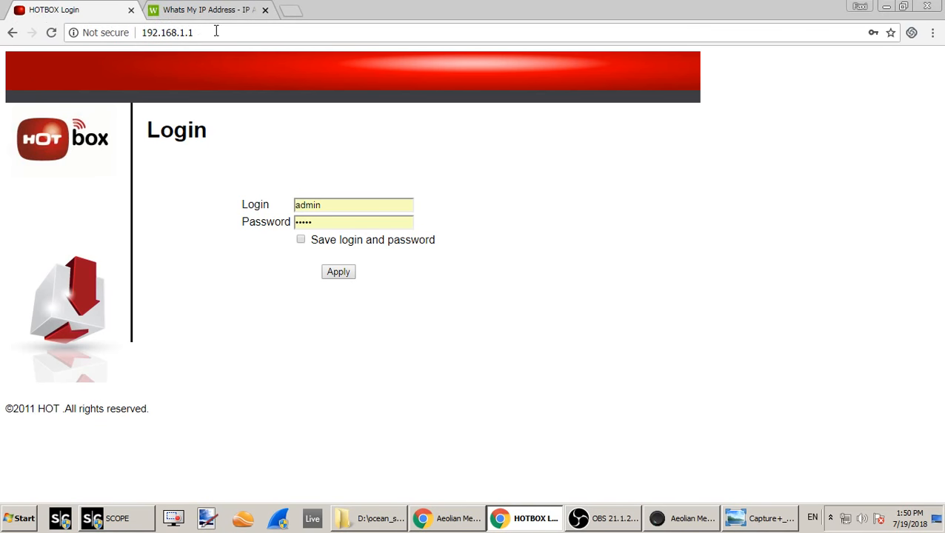
mouse_move(195, 35)
left_mouse_down()
mouse_move(140, 18)
mouse_move(192, 20)
mouse_move(194, 30)
left_mouse_up()
left_click(208, 32)
left_click(213, 296)
left_click(174, 35)
left_click(212, 318)
- Log in to the HOTBOX router with the prefilled credentials and open its advanced Forwarding page
left_click(310, 205)
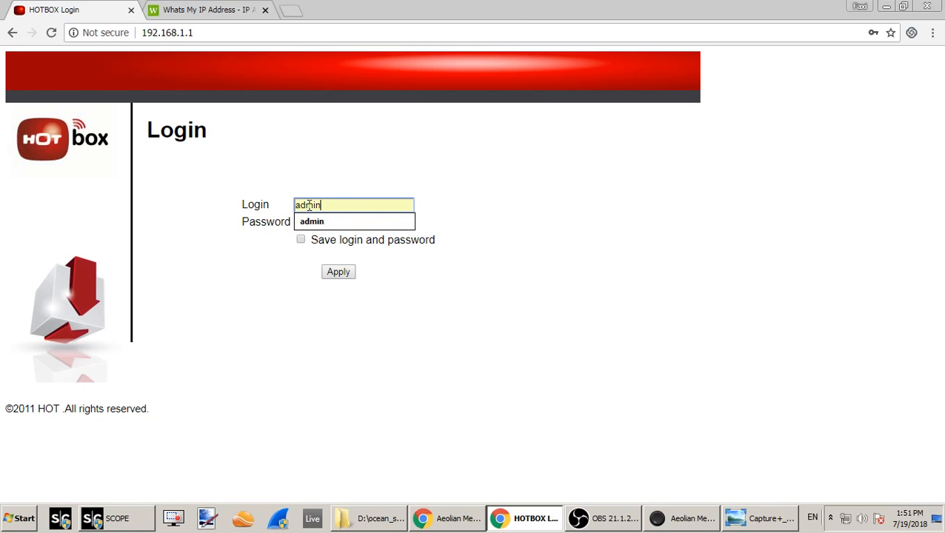
left_click(277, 242)
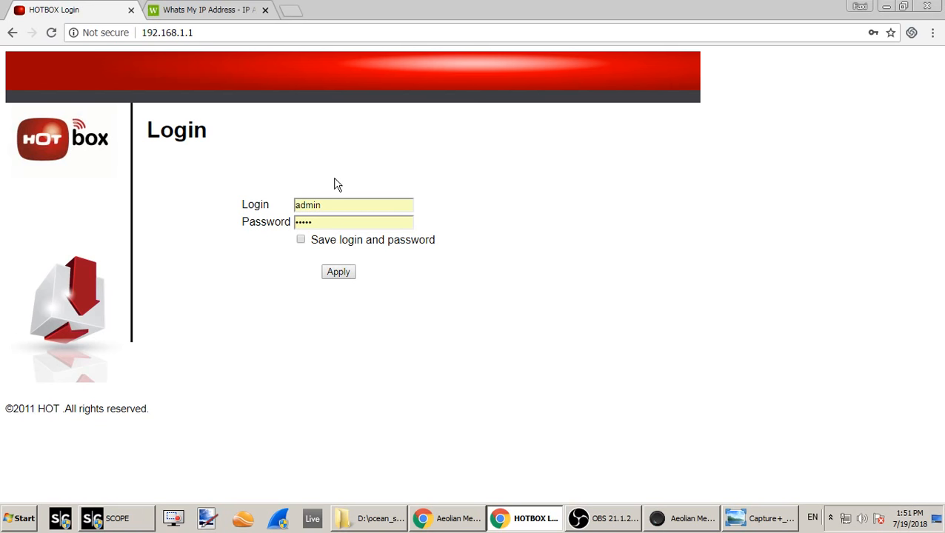
left_click(338, 273)
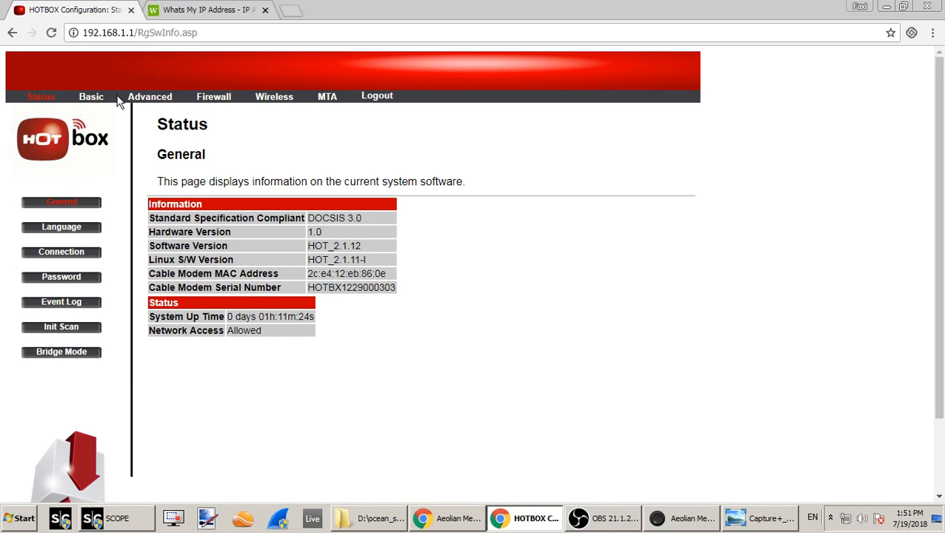
left_click(142, 101)
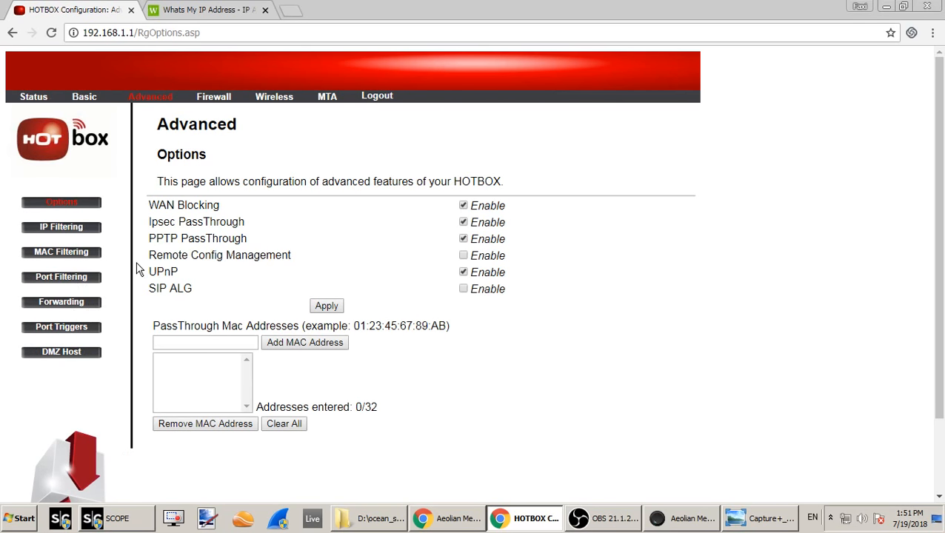
left_click(63, 303)
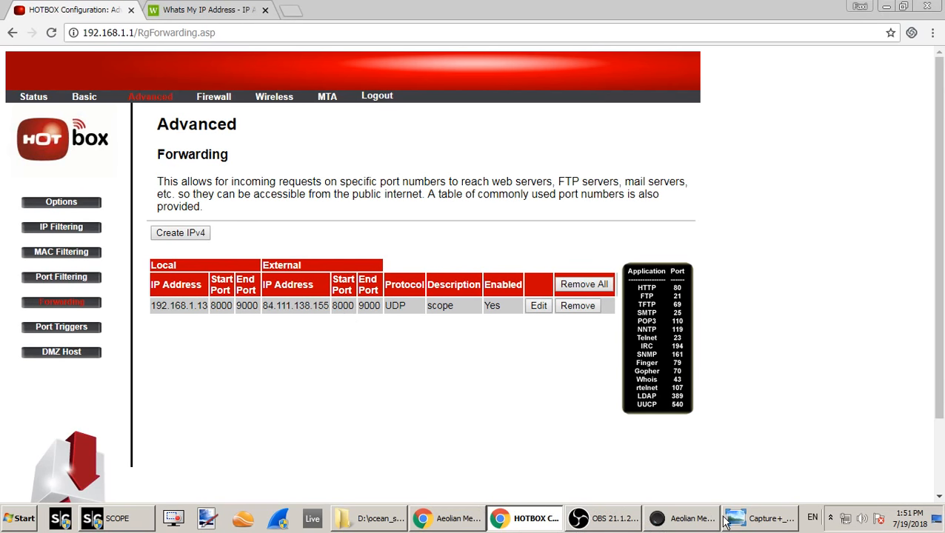
left_click(474, 519)
left_click(447, 525)
left_click(672, 518)
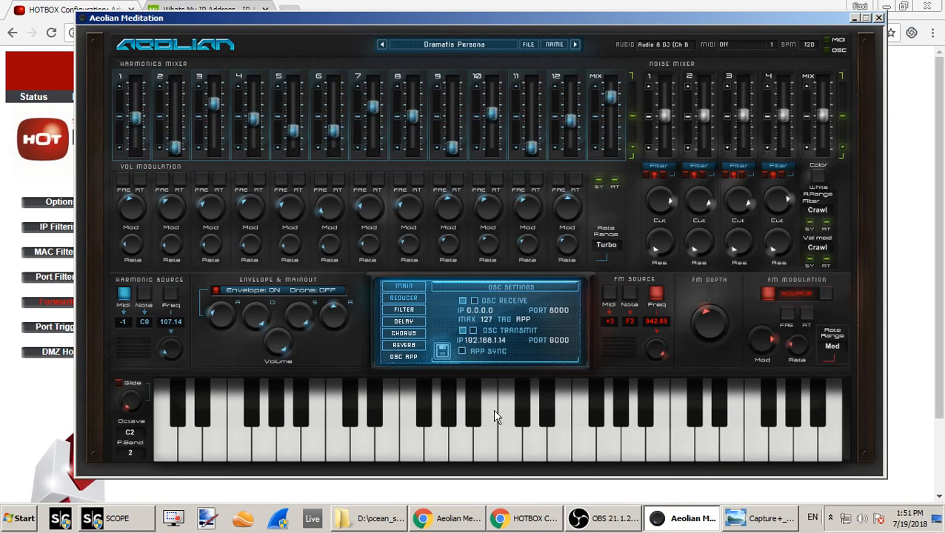
left_click(532, 523)
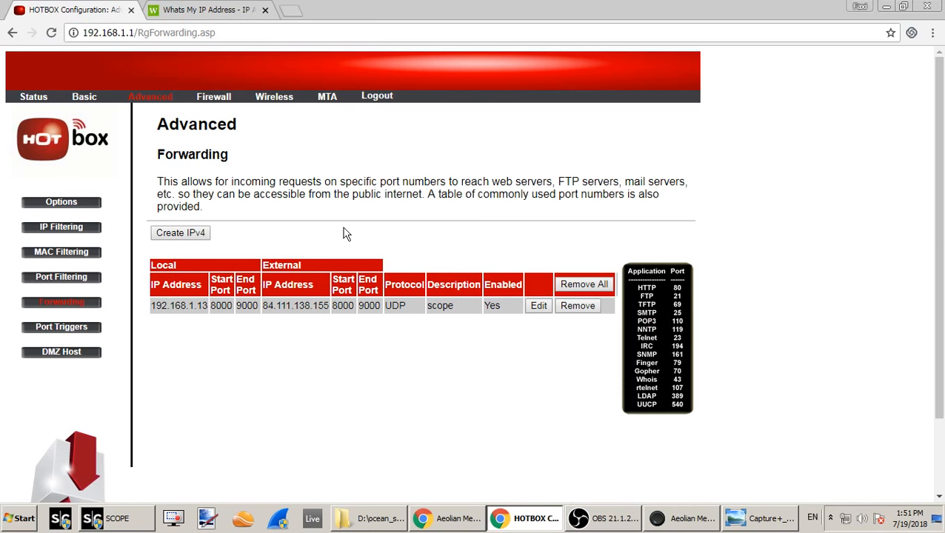
left_click(9, 527)
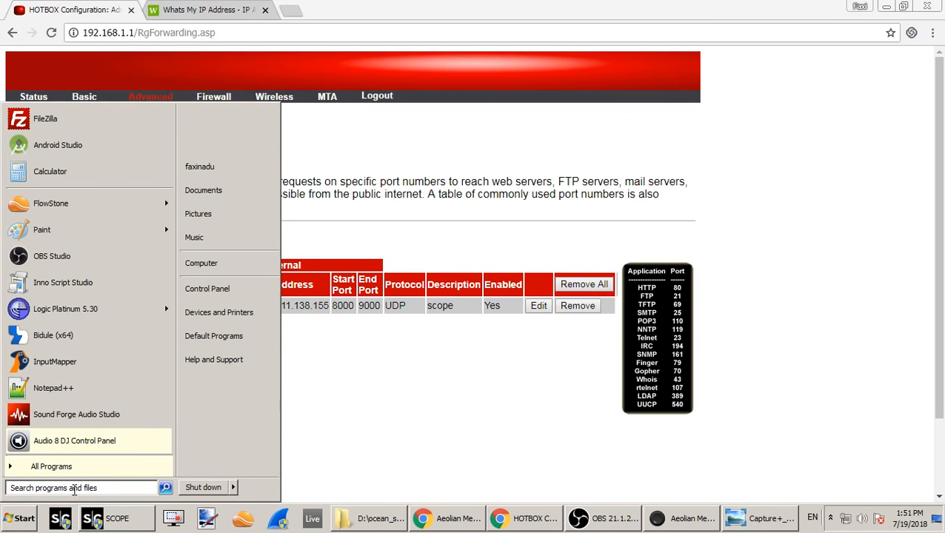
left_click(74, 489)
type("ipc")
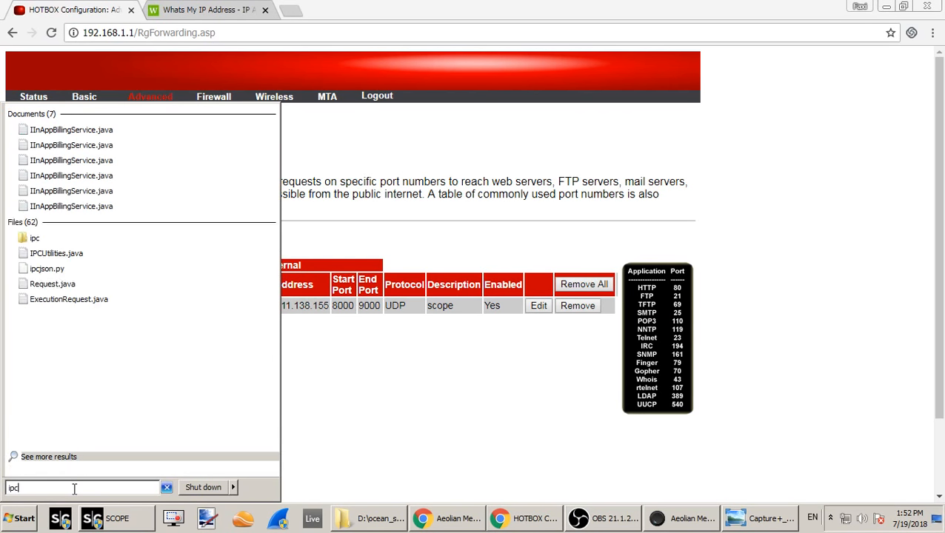
key("BackSpace")
key("BackSpace")
key("BackSpace")
type("cmf")
key("Return")
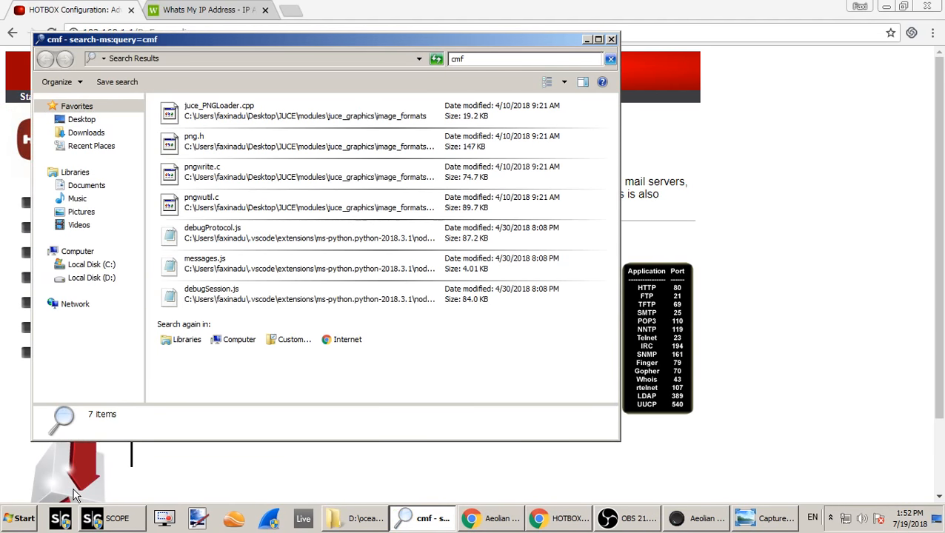
left_click(611, 39)
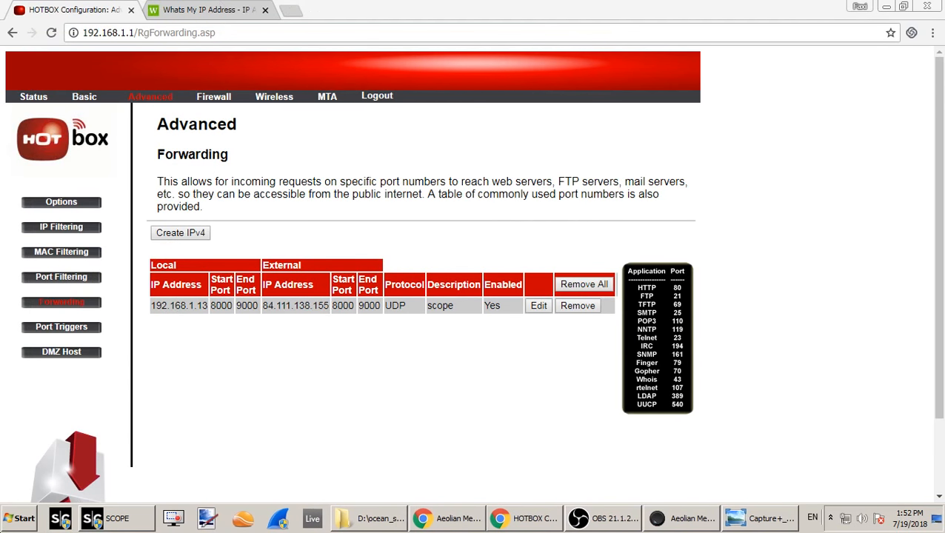
- Open a Windows command prompt and run ipconfig to read the computer's local IPv4 address
left_click(6, 525)
type("cmd")
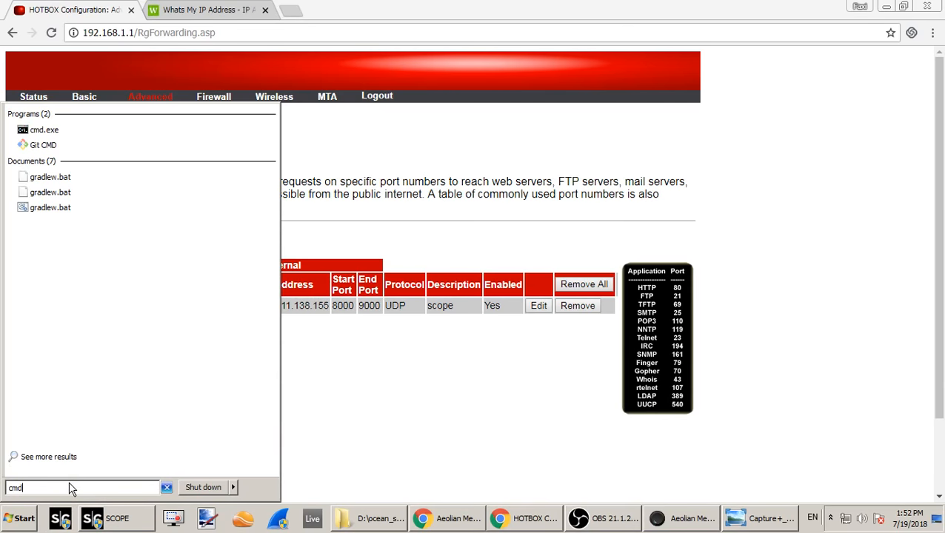
key("Return")
type("ip")
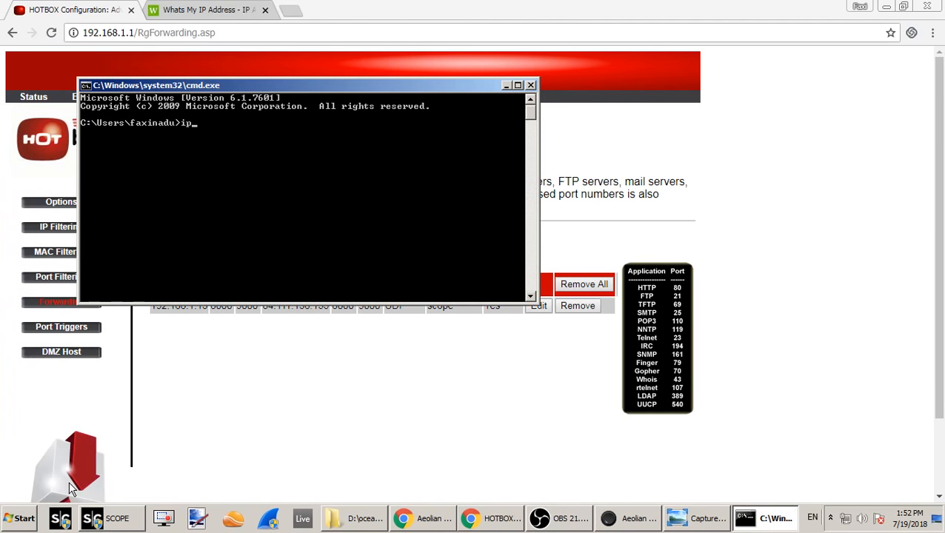
type("config")
key("Return")
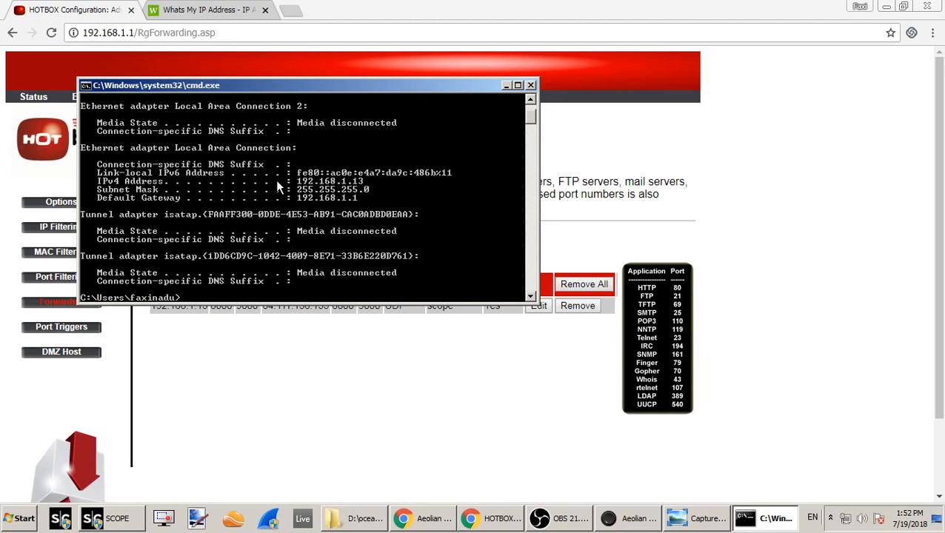
- Open the router's "scope" forwarding rule for editing and compare its External IP with the public address on whatsmyip.com
left_click(326, 355)
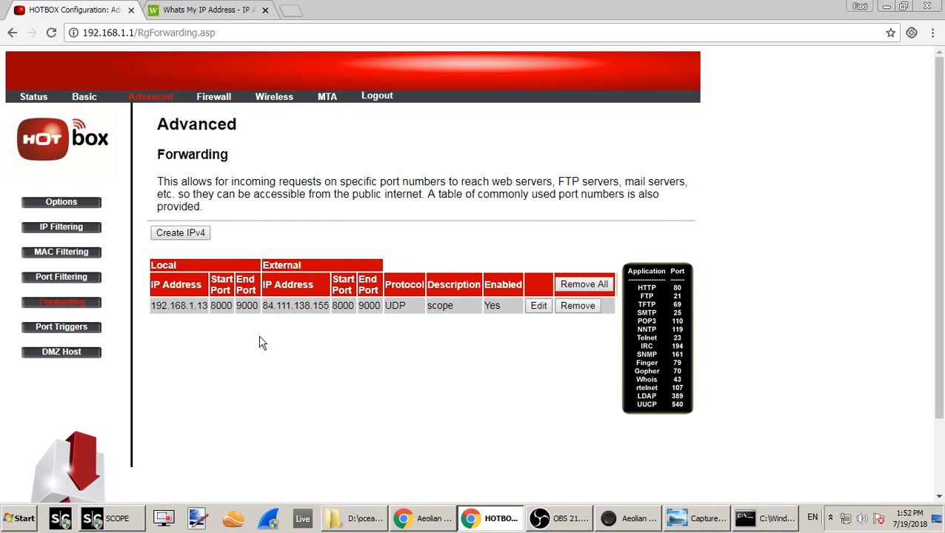
left_click(538, 308)
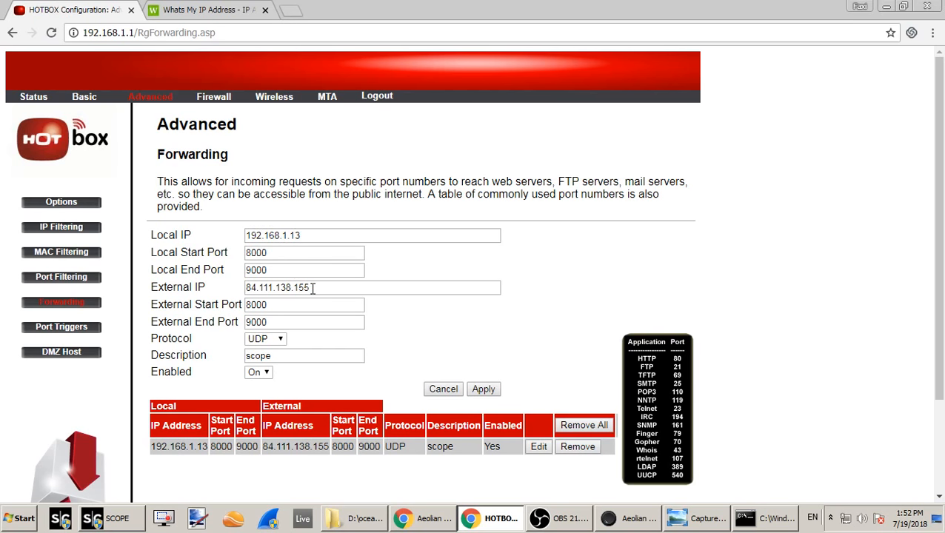
left_click_drag(314, 288, 231, 289)
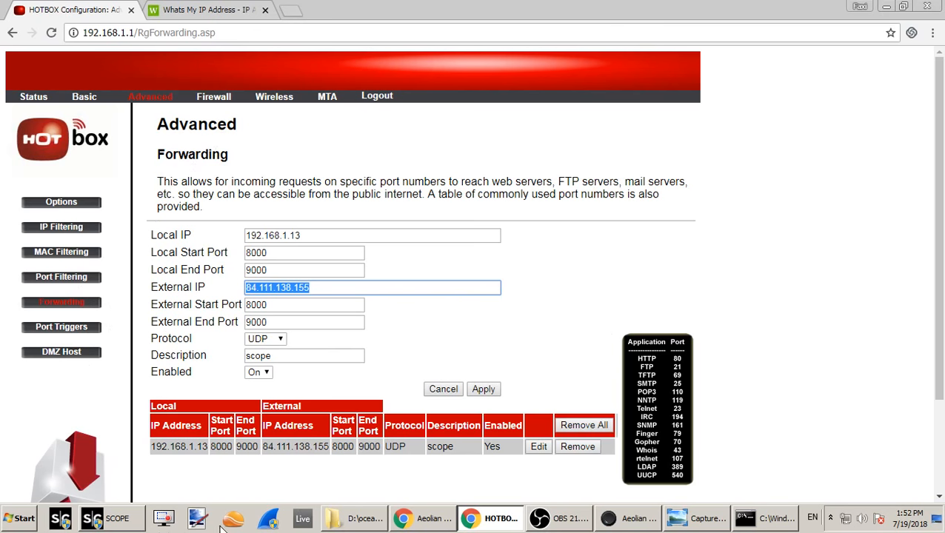
left_click(205, 7)
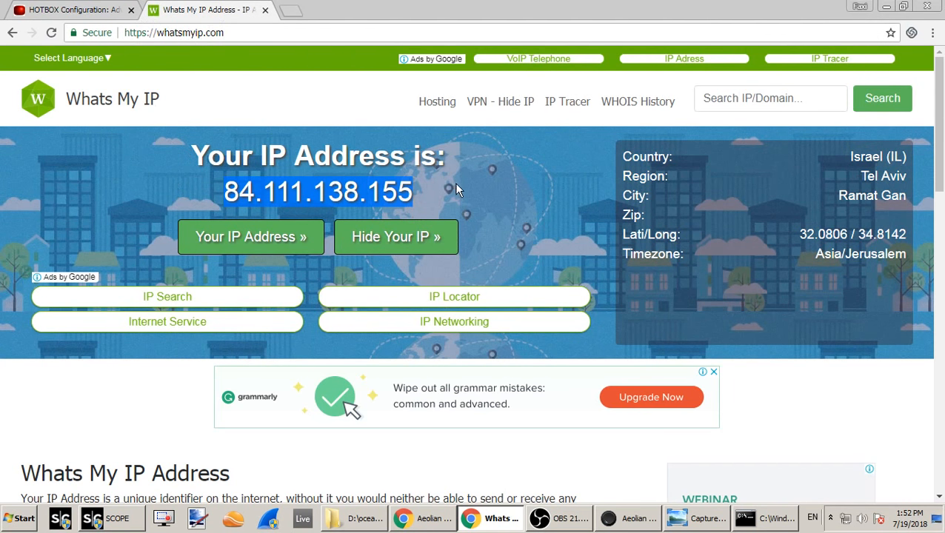
left_click(79, 11)
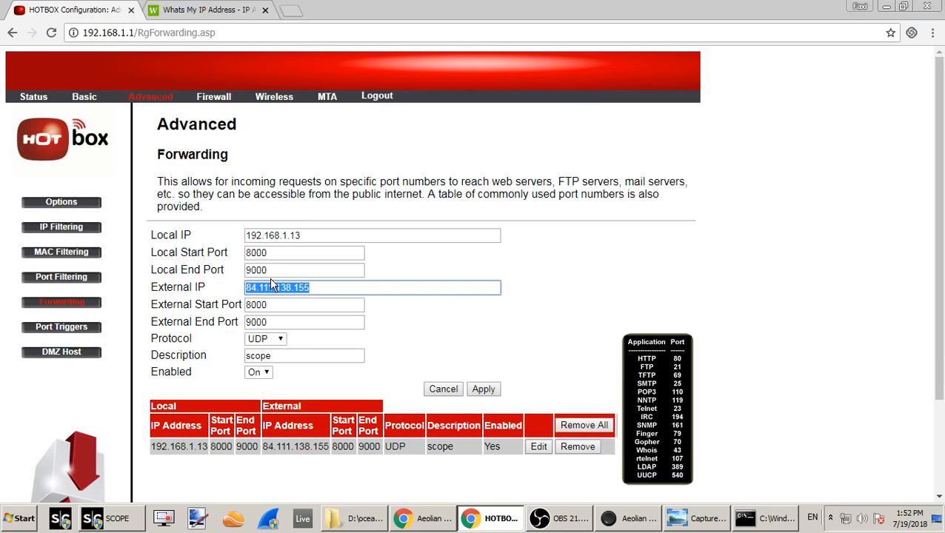
- Review the Protocol options of the "scope" forwarding rule, keep UDP, and cancel the edit
left_click(281, 340)
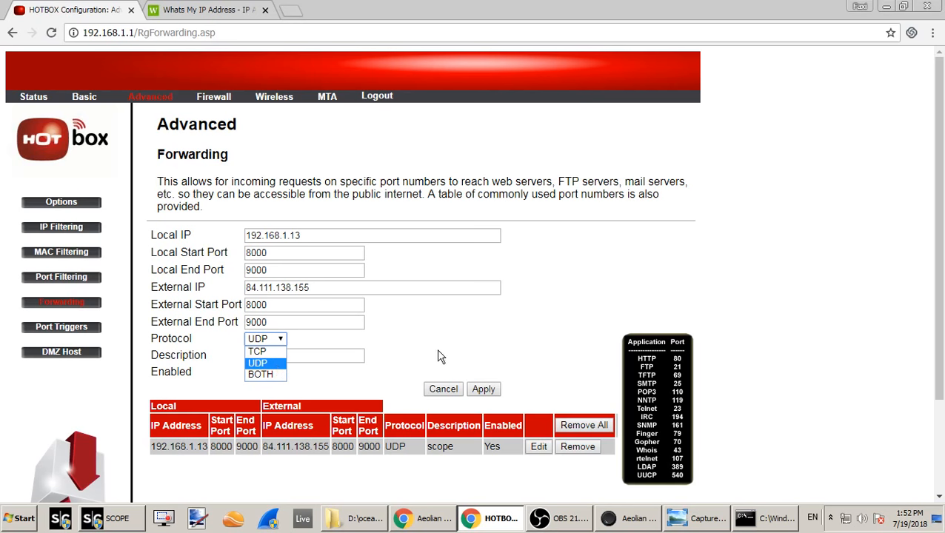
left_click(444, 353)
left_click(267, 339)
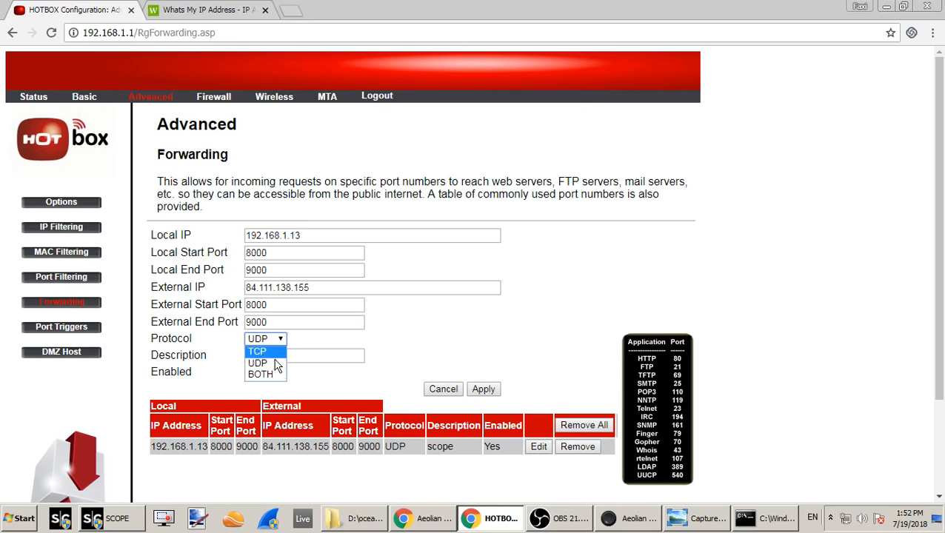
left_click(464, 342)
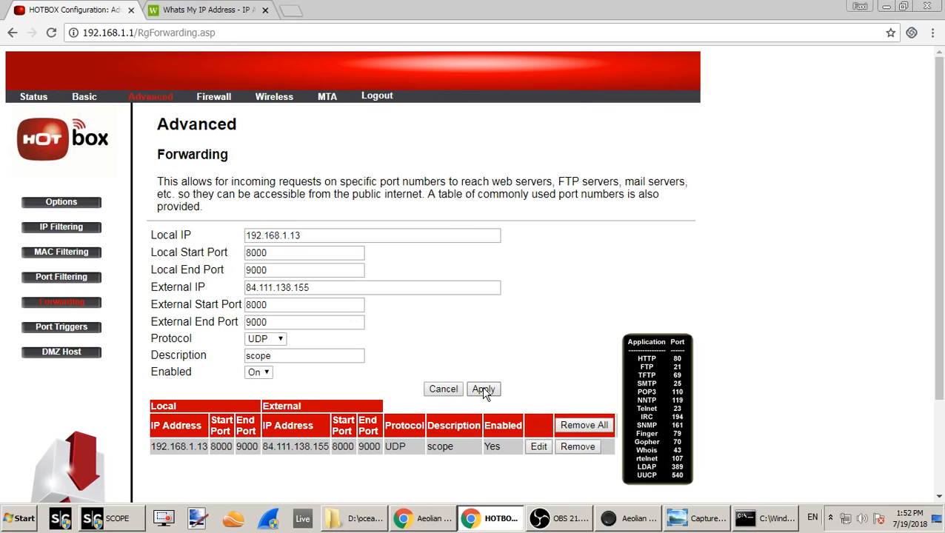
left_click(443, 392)
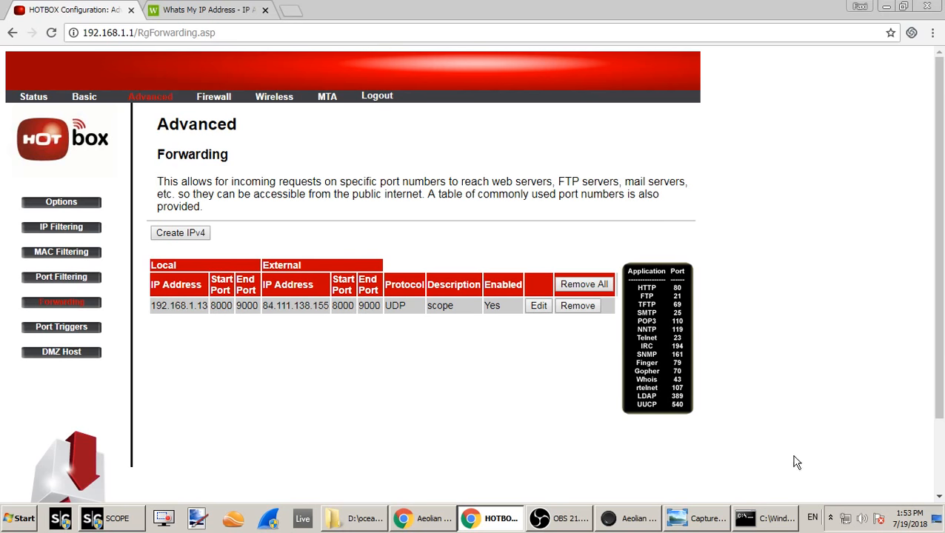
- Open Windows Firewall's allowed programs list and check the entries for OS Aeolian Meditation
left_click(636, 518)
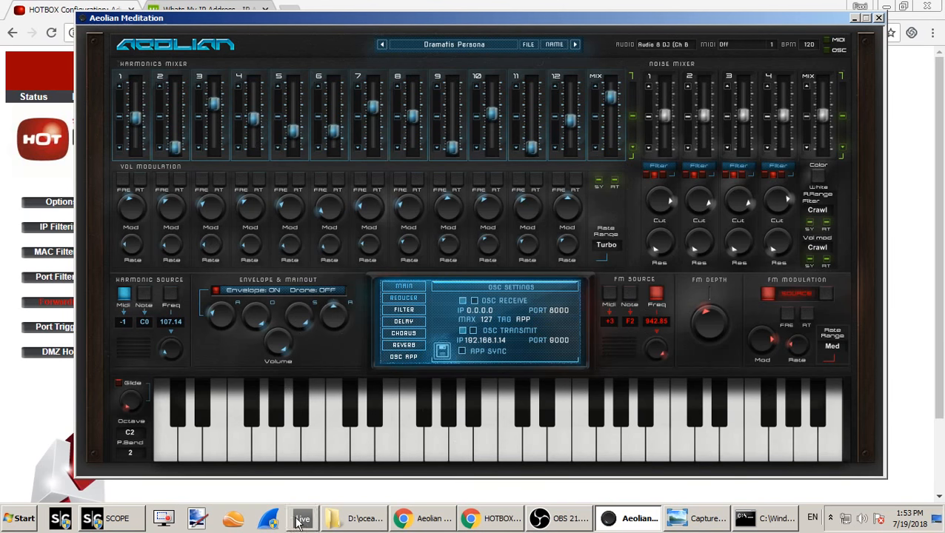
left_click(9, 529)
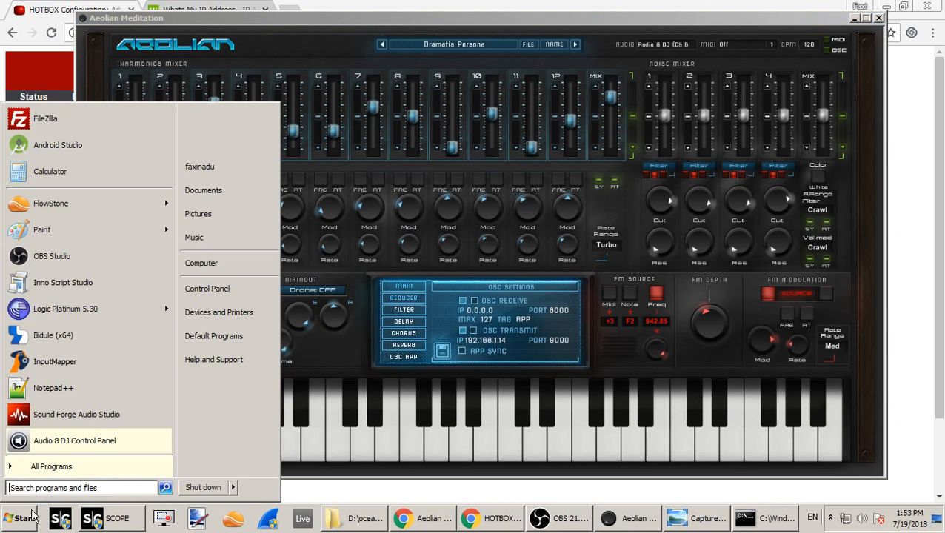
type("fire")
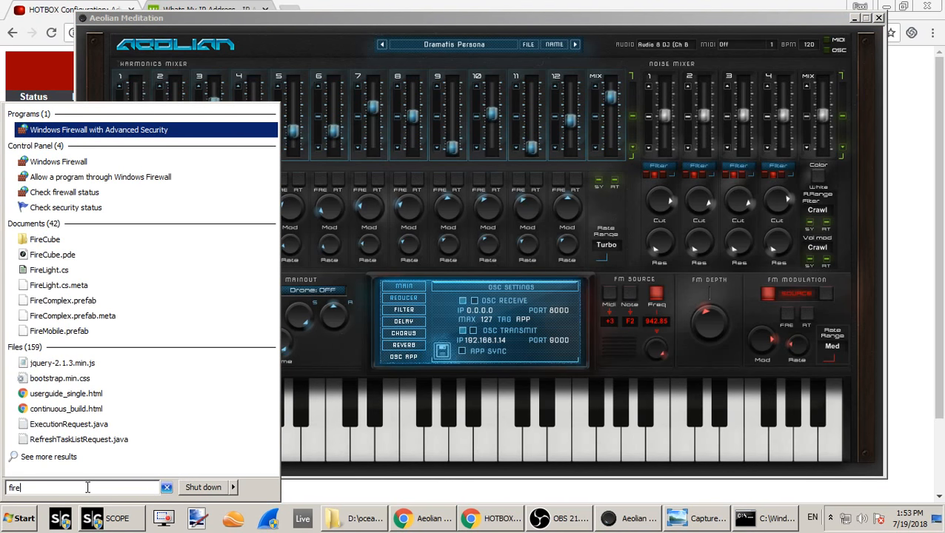
left_click(71, 162)
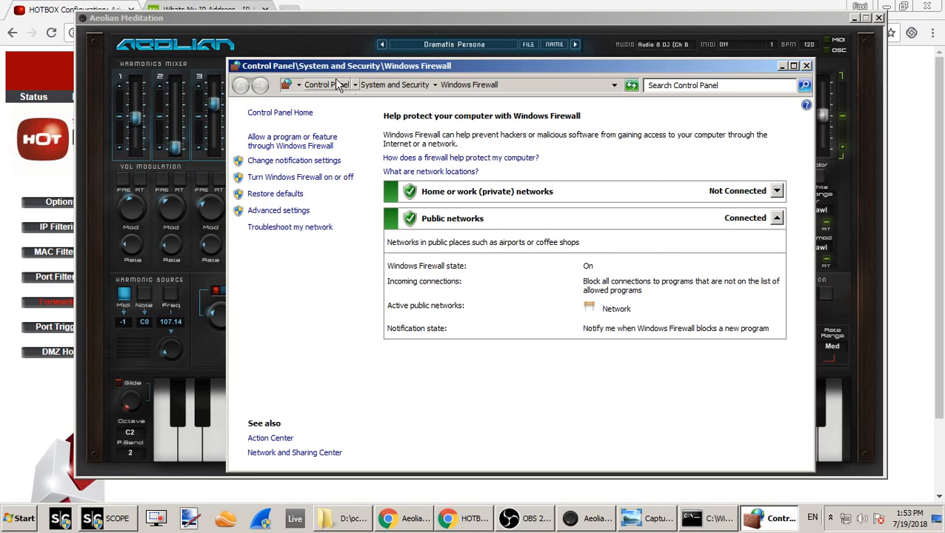
left_click(277, 147)
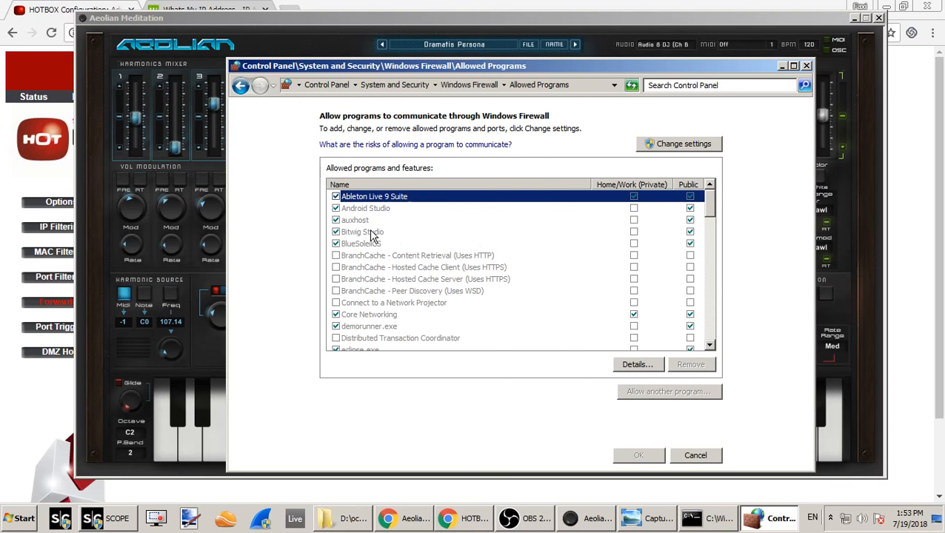
left_click_drag(707, 214, 722, 287)
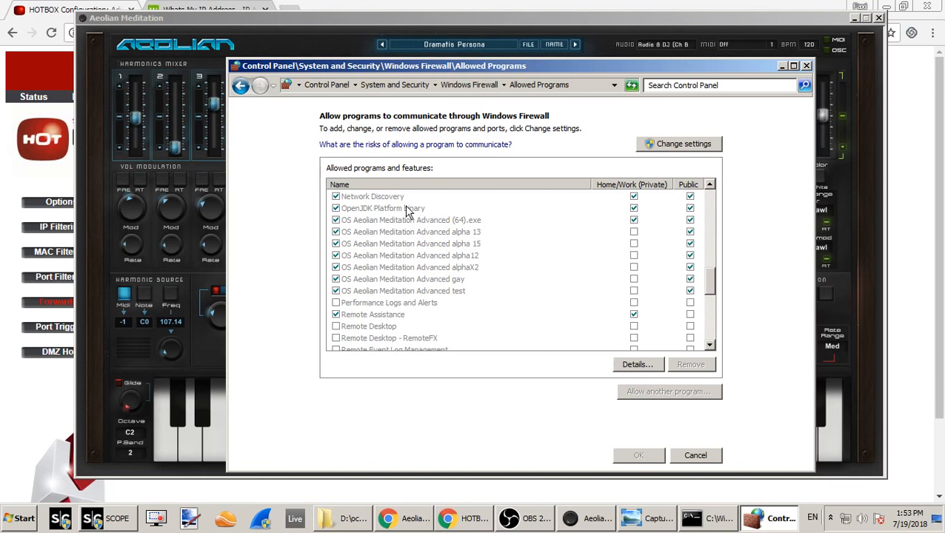
- Examine the allowed programs list for the OS Aeolian Meditation entries and other programs with their private and public network permissions
scroll(712, 286, "up", 1)
left_click_drag(712, 281, 709, 269)
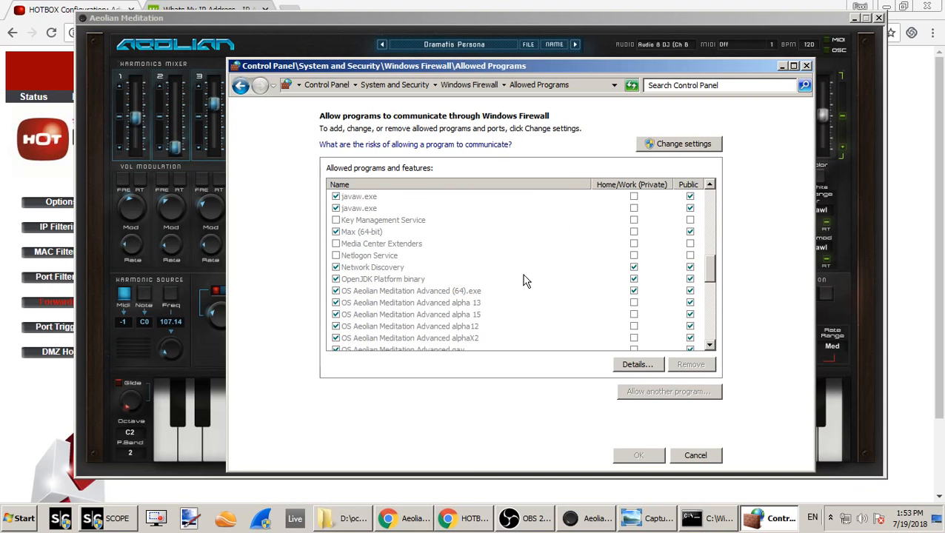
scroll(523, 280, "down", 1)
scroll(480, 296, "up", 6)
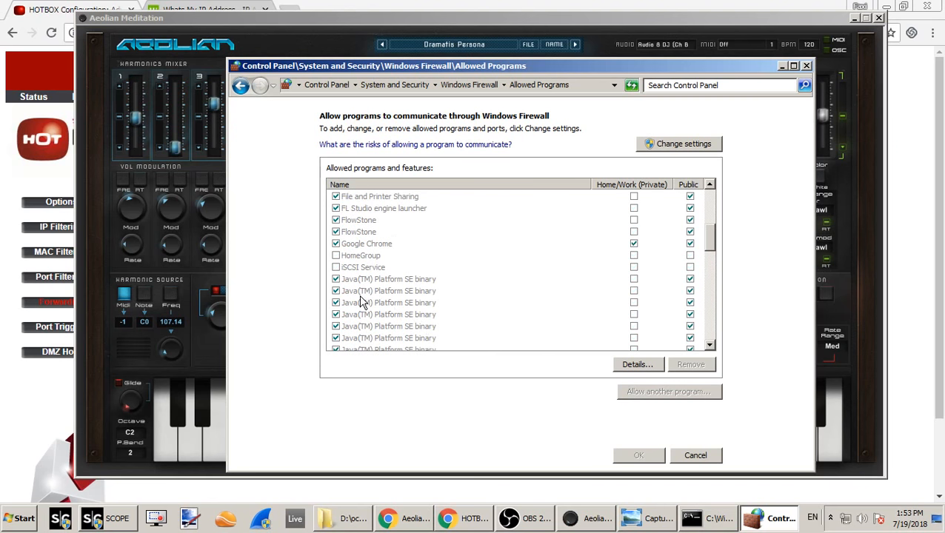
scroll(662, 222, "down", 2)
scroll(665, 217, "down", 2)
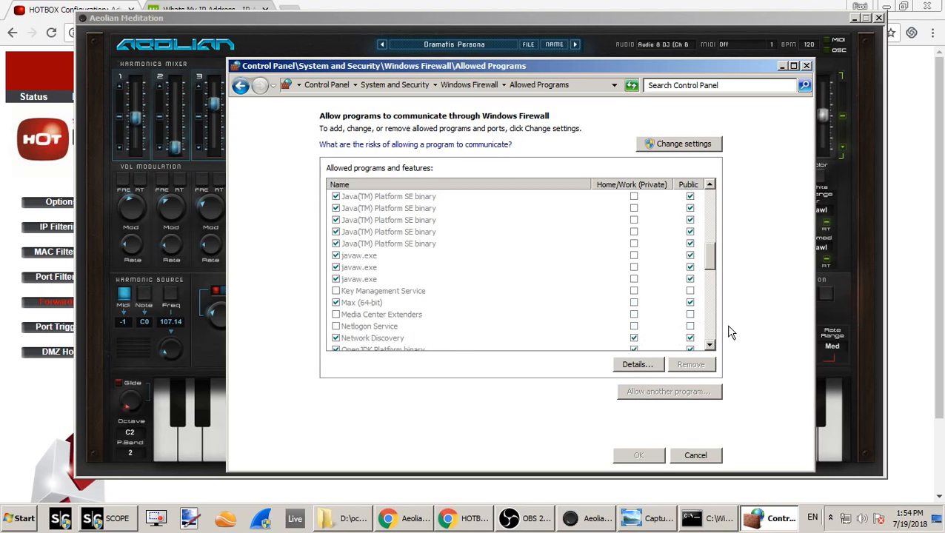
scroll(583, 260, "up", 10)
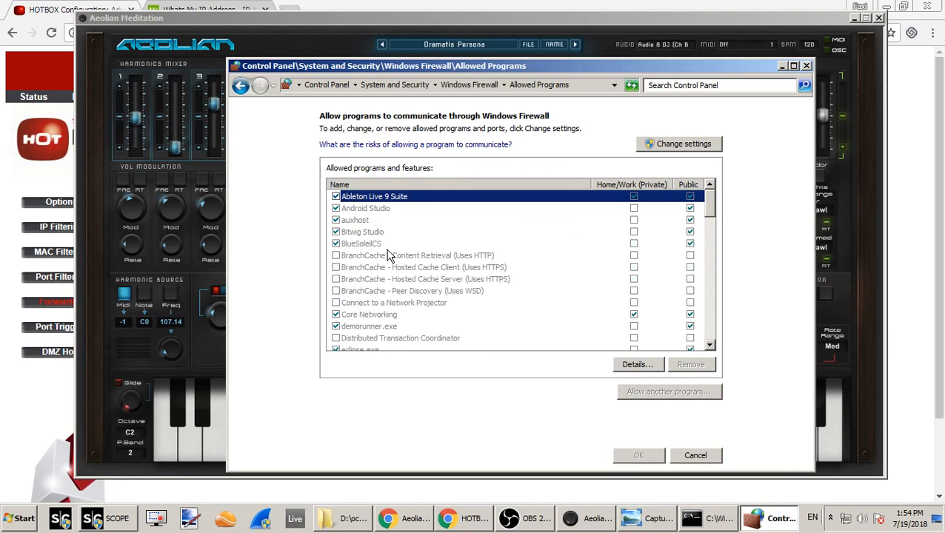
left_click(361, 244)
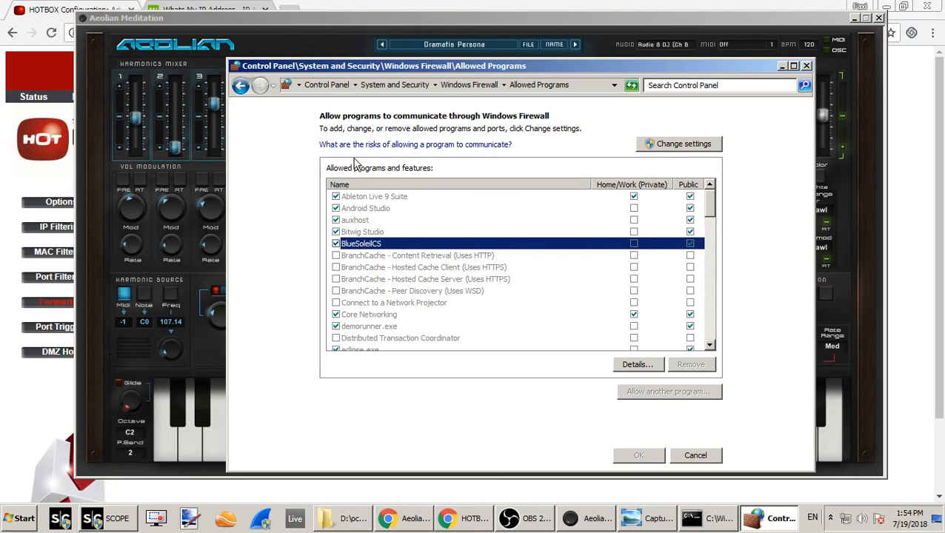
- Unlock the allowed programs list for changes and look through its entries and network permissions
left_click(688, 144)
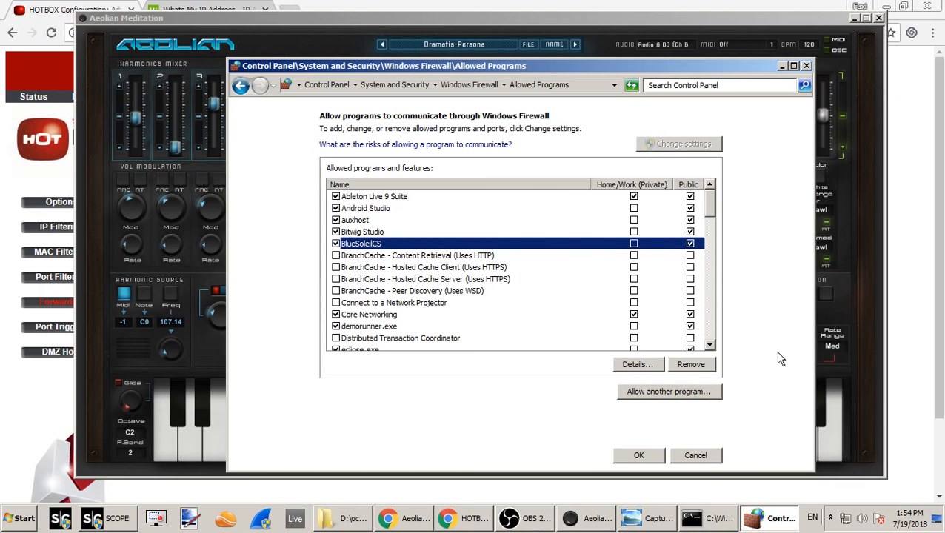
scroll(653, 284, "down", 8)
scroll(653, 284, "down", 12)
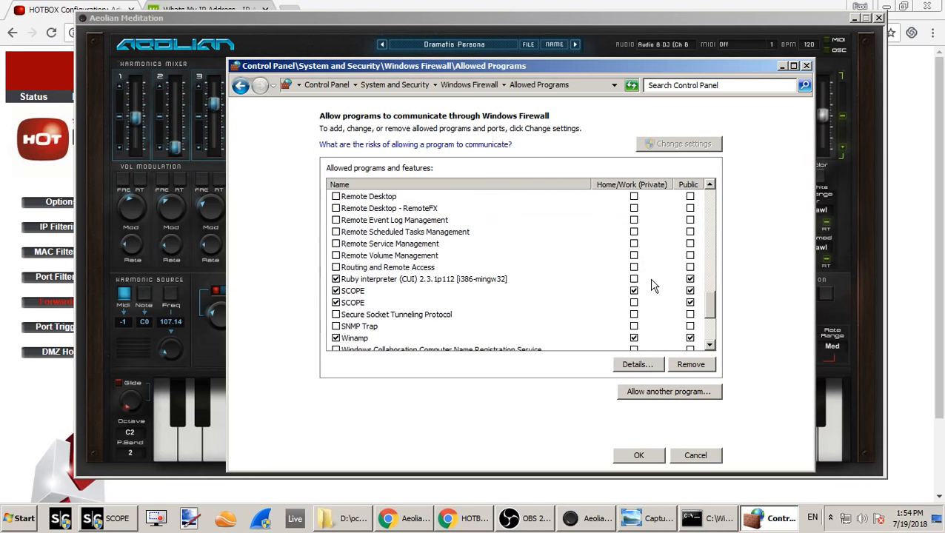
scroll(653, 285, "up", 3)
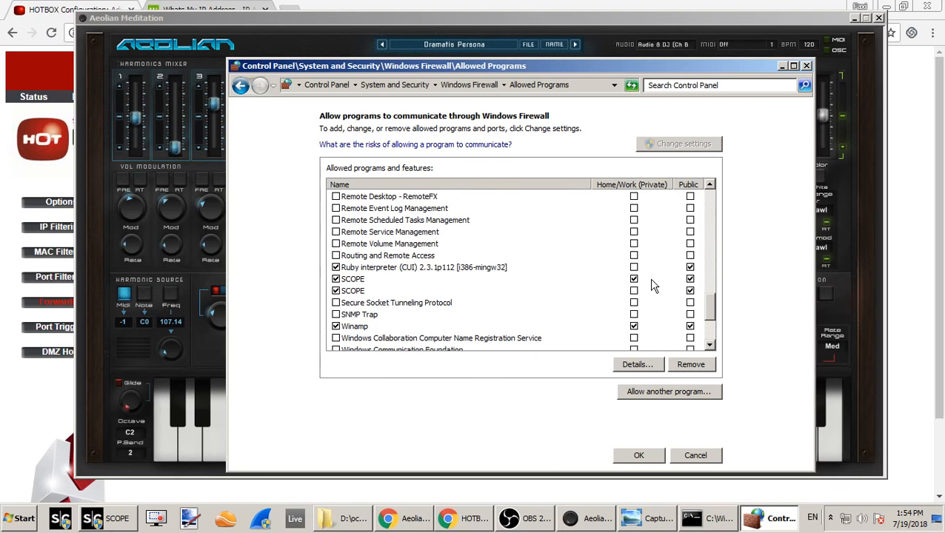
scroll(652, 286, "up", 15)
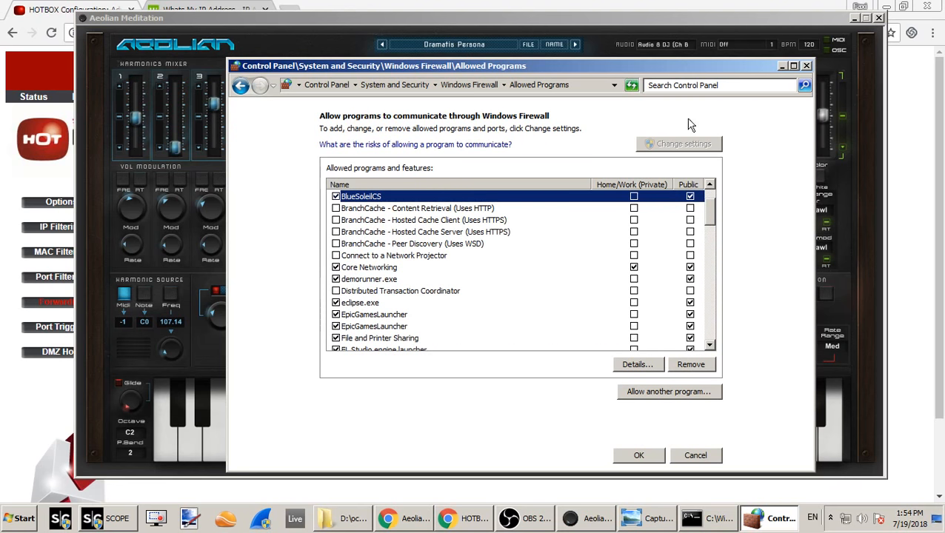
scroll(498, 222, "down", 9)
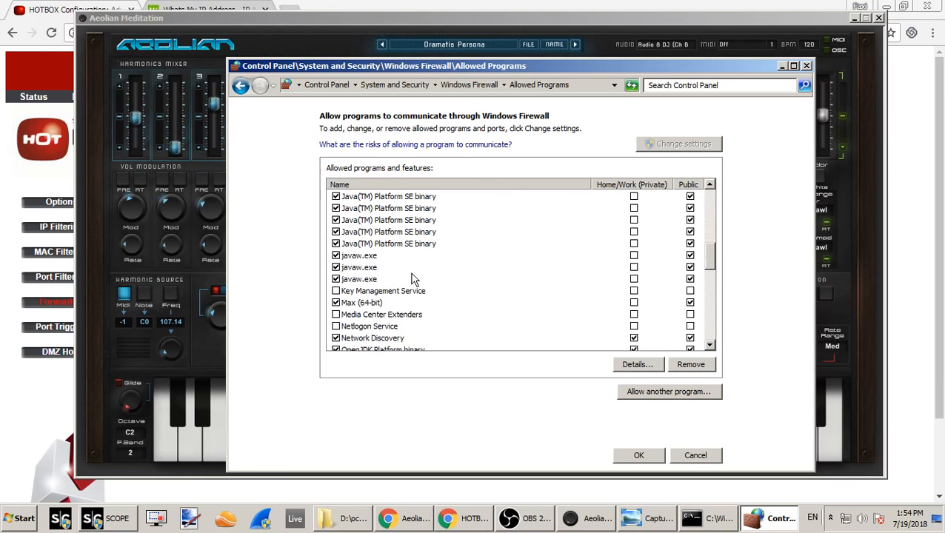
- View the firewall details of the Max (64-bit) entry, cancel without changes, and close the Windows Firewall window
double_click(342, 268)
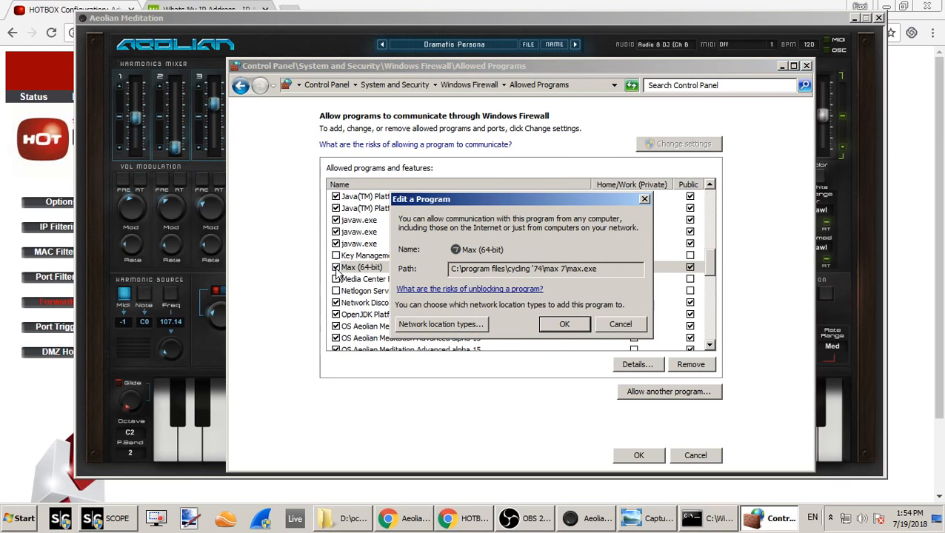
left_click(620, 325)
left_click(709, 461)
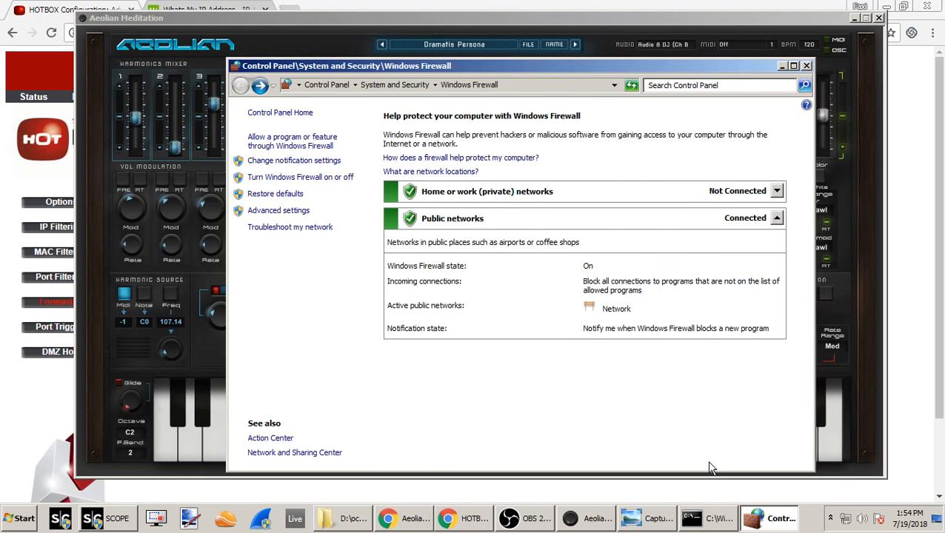
left_click(807, 65)
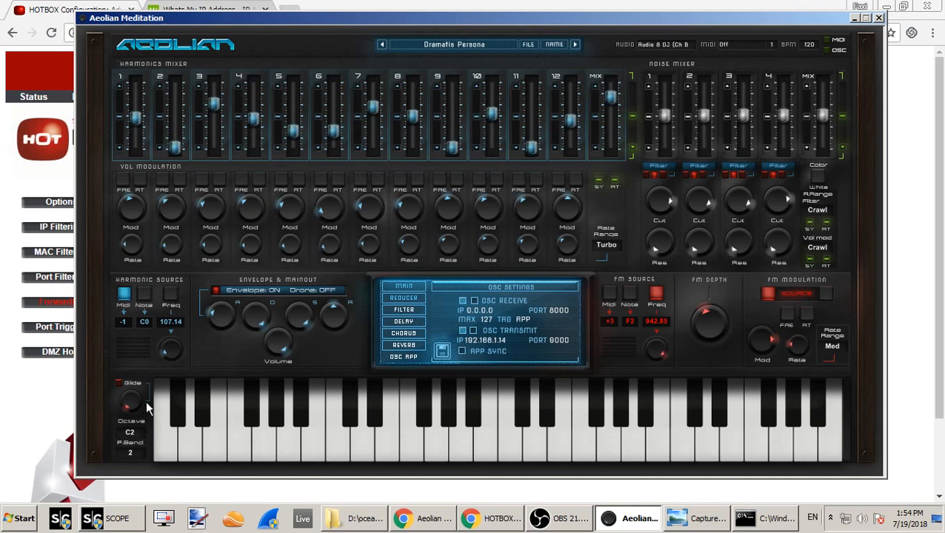
key("super")
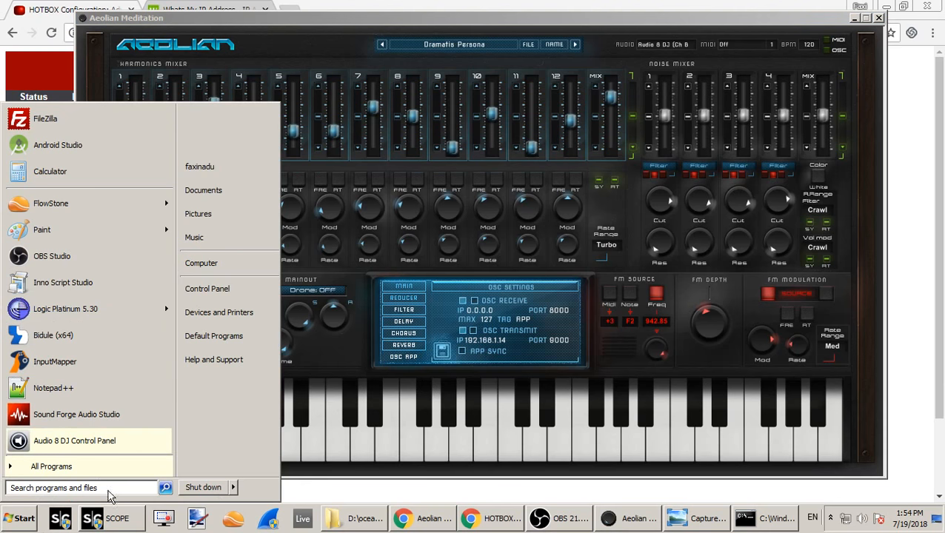
left_click(363, 323)
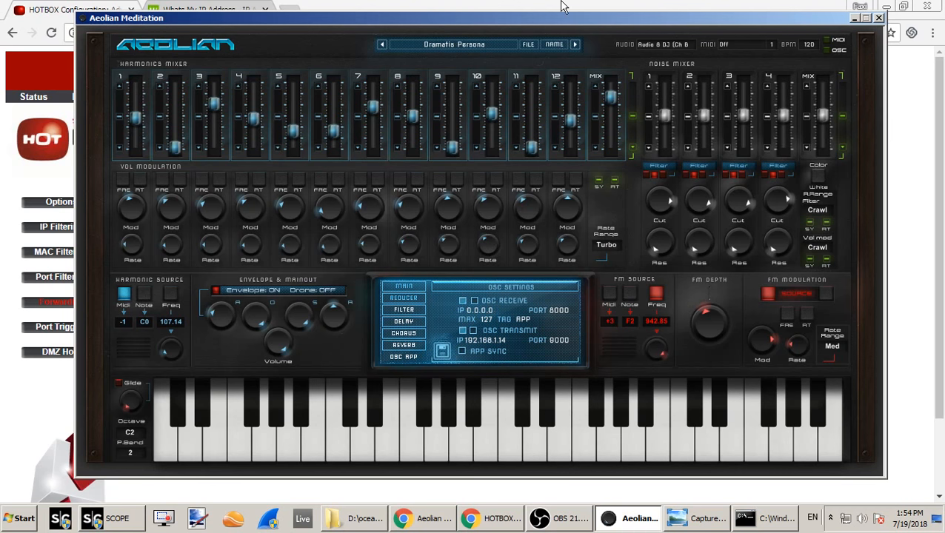
- Shift the Aeolian Meditation window slightly down and review the OSC Receive IP setting
left_click_drag(579, 16, 579, 24)
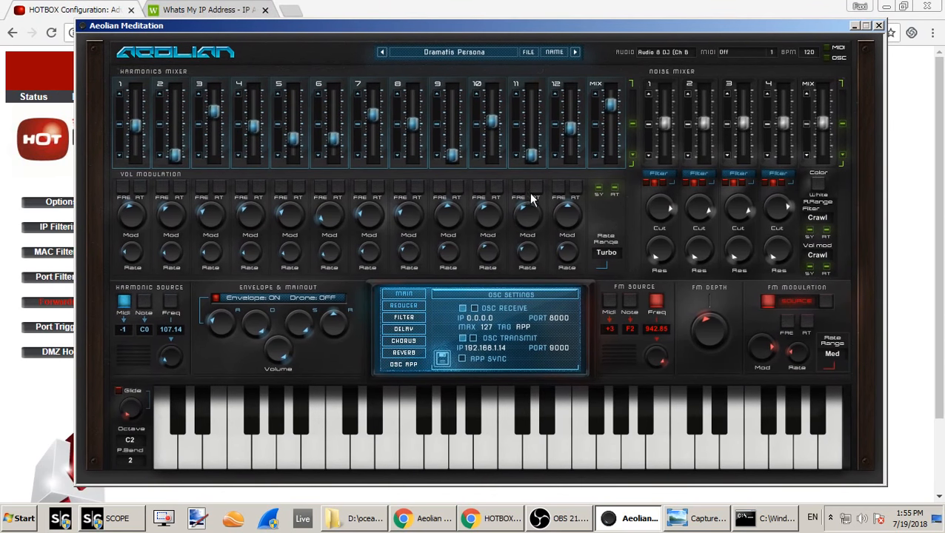
left_click(494, 319)
left_click(442, 323)
left_click(482, 320)
left_click(531, 305)
- Return to the command prompt, recheck the computer's IPv4 address in the ipconfig output, and close the prompt
left_click(763, 518)
scroll(312, 195, "up", 2)
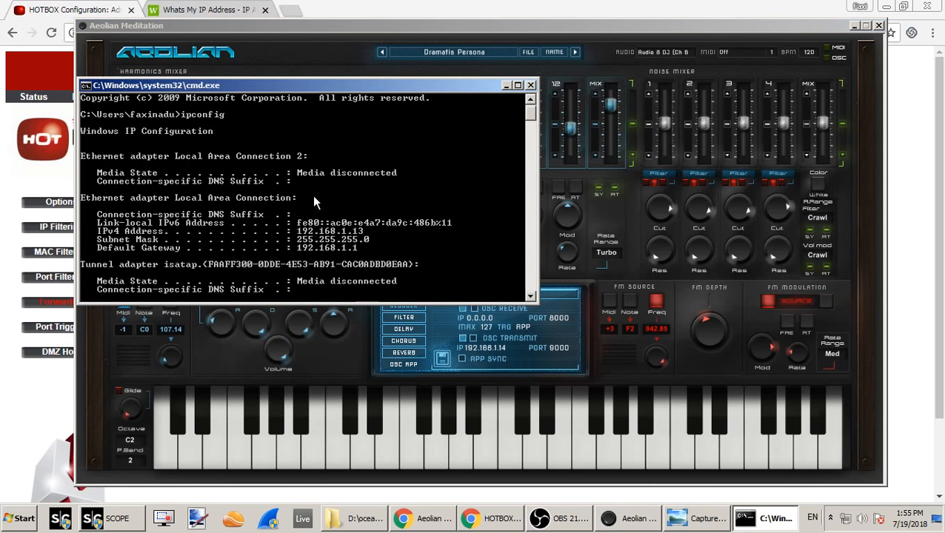
scroll(316, 212, "down", 2)
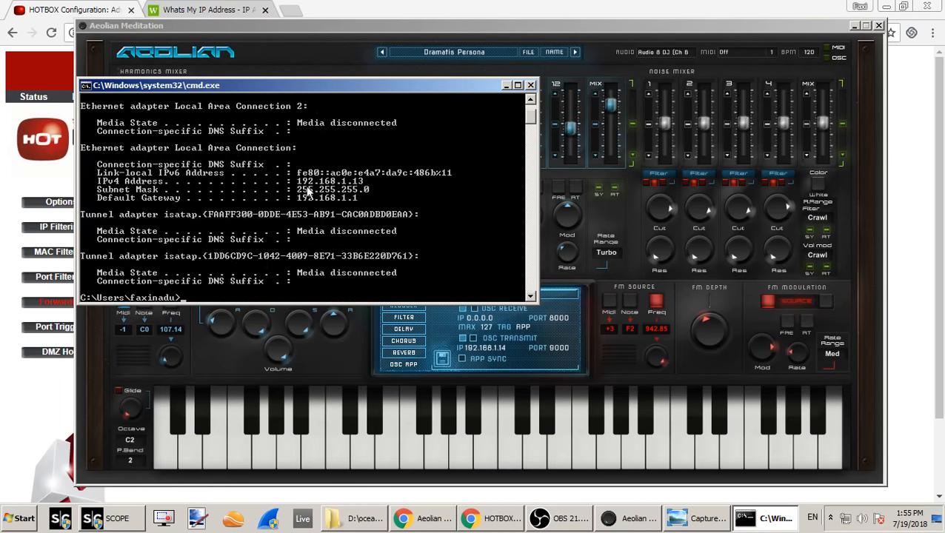
scroll(310, 192, "down", 2)
scroll(333, 211, "up", 2)
scroll(363, 198, "up", 1)
left_click(530, 86)
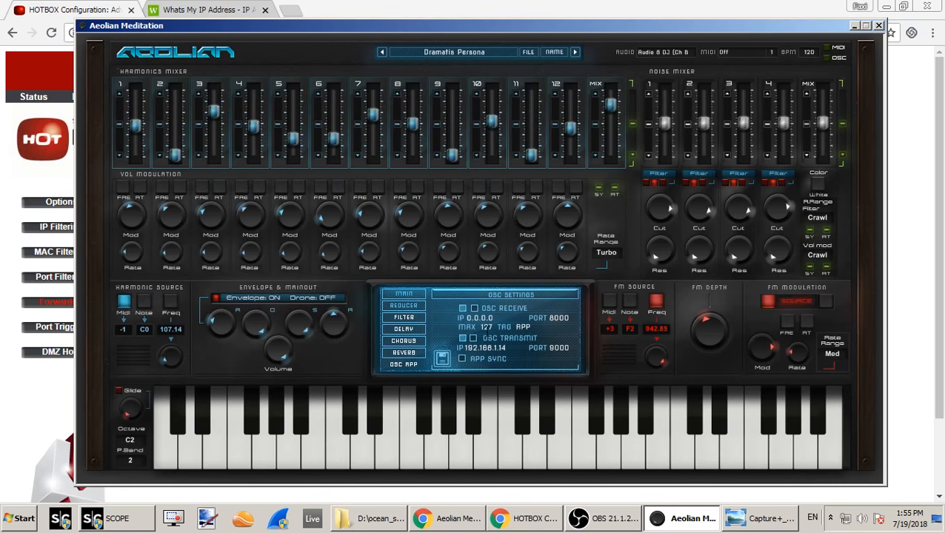
- Compare the OSC Transmit IP in Aeolian Meditation with the This IP address in the controller app screenshot
left_click(488, 318)
left_click(556, 306)
left_click(505, 348)
left_click(509, 336)
left_click(497, 351)
left_click(767, 518)
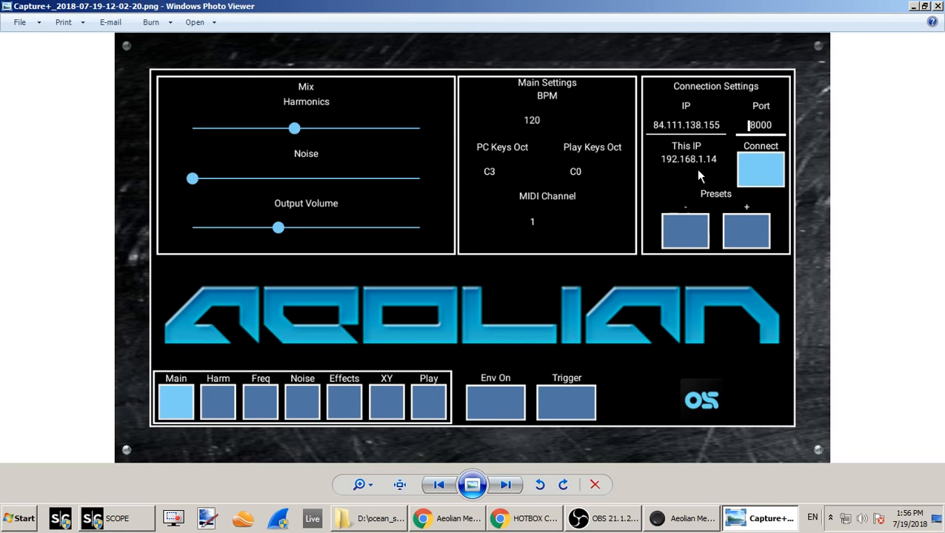
left_click(681, 520)
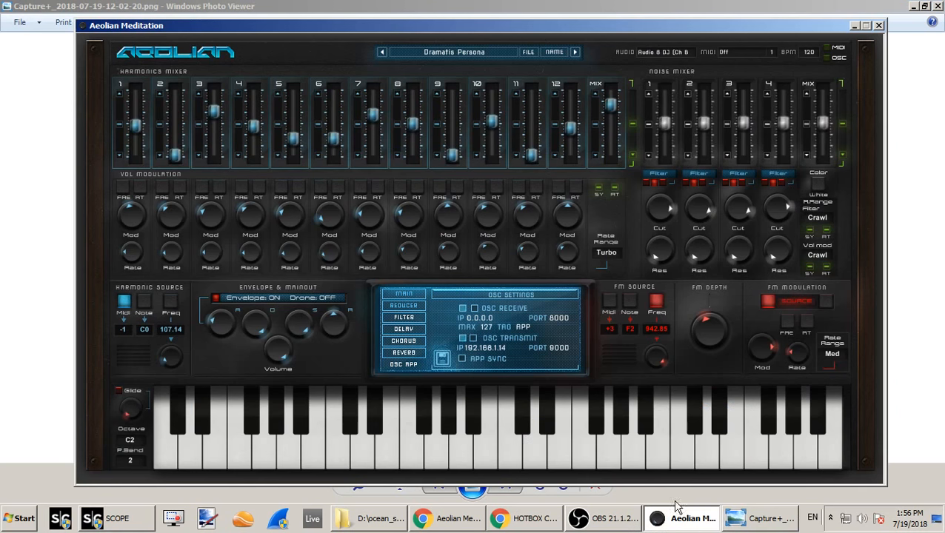
left_click(504, 349)
left_click(656, 374)
- Open the save dialog for storing the OSC settings as a .txt file, and cancel it
left_click(443, 362)
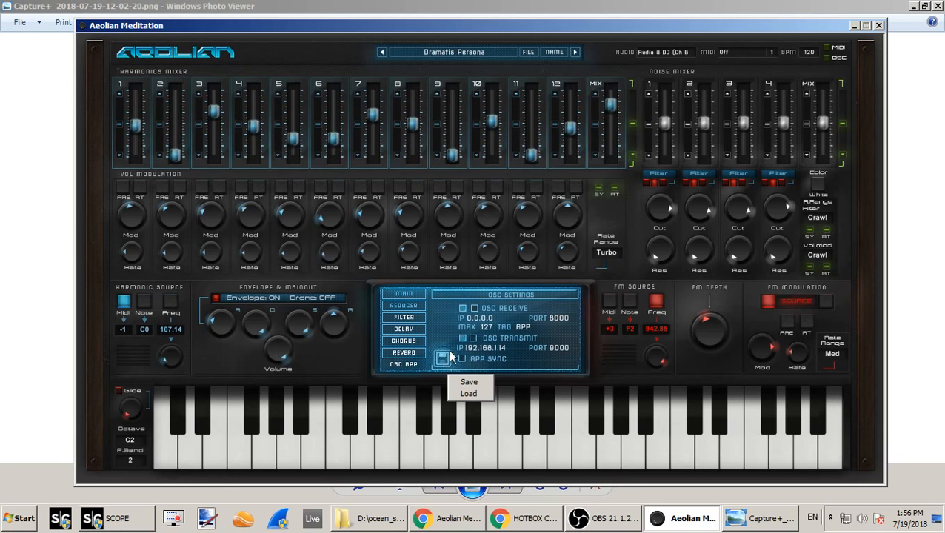
left_click(476, 384)
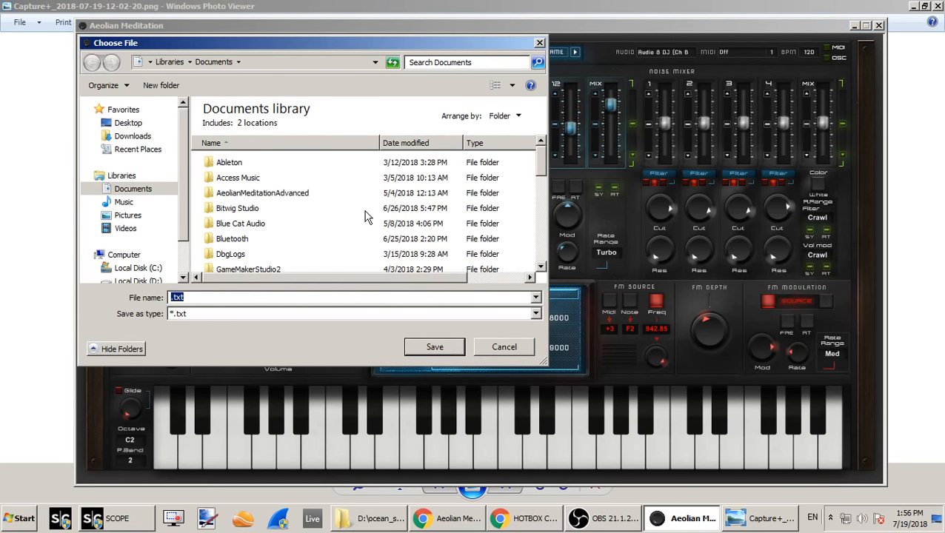
left_click(509, 346)
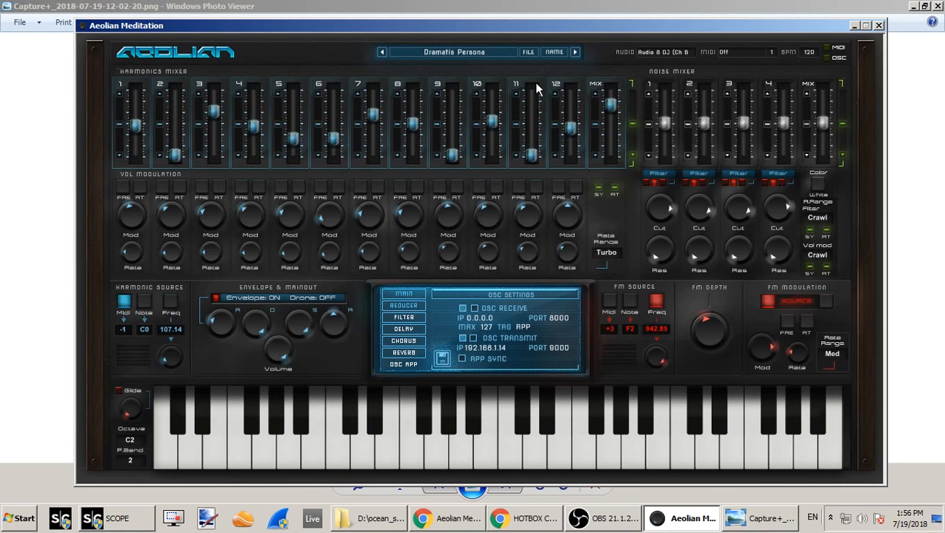
- Switch to the Crystal Keys preset, return to Dramatis Persona, and put the controller app screenshot out of view
left_click(577, 53)
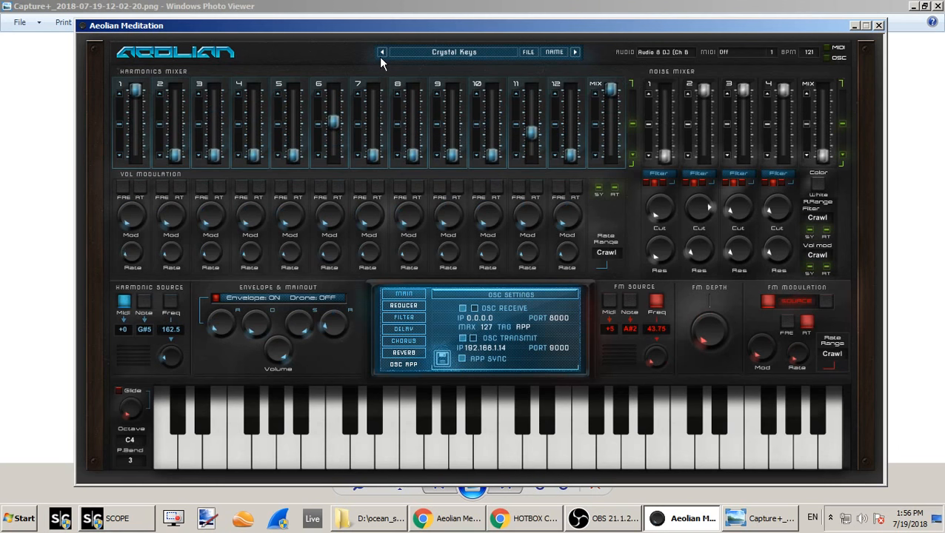
left_click(382, 53)
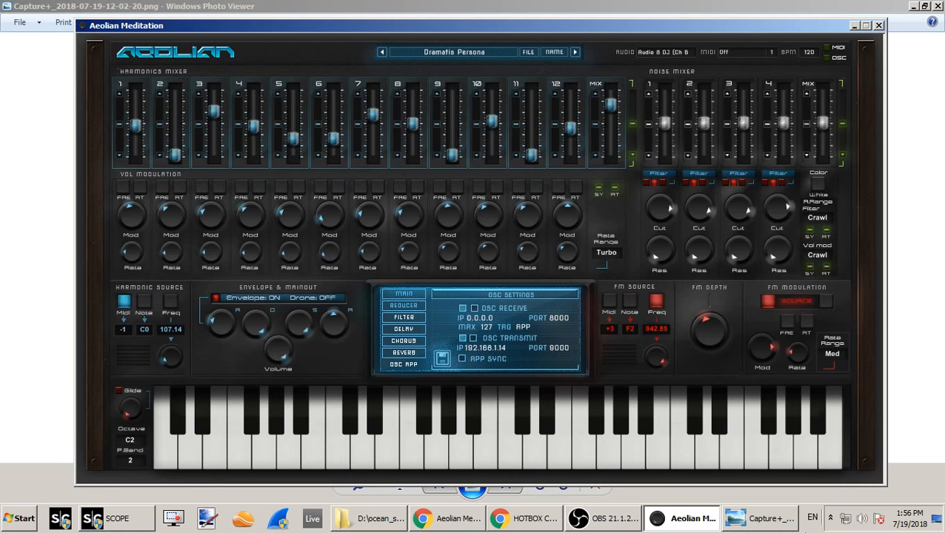
left_click(771, 525)
left_click(685, 519)
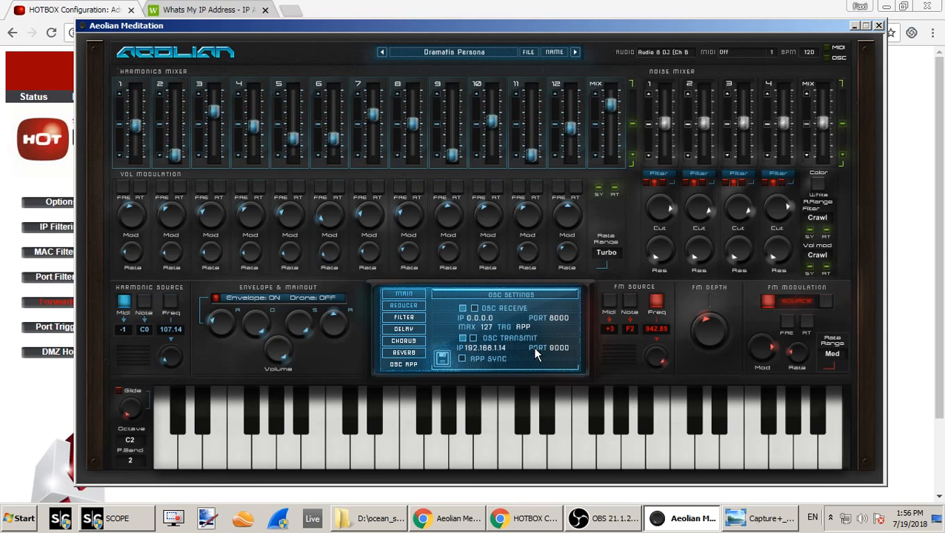
- Activate OSC Receive and allow Aeolian Meditation.exe through Windows Firewall on public networks
left_click(443, 360)
left_click(519, 375)
left_click(463, 309)
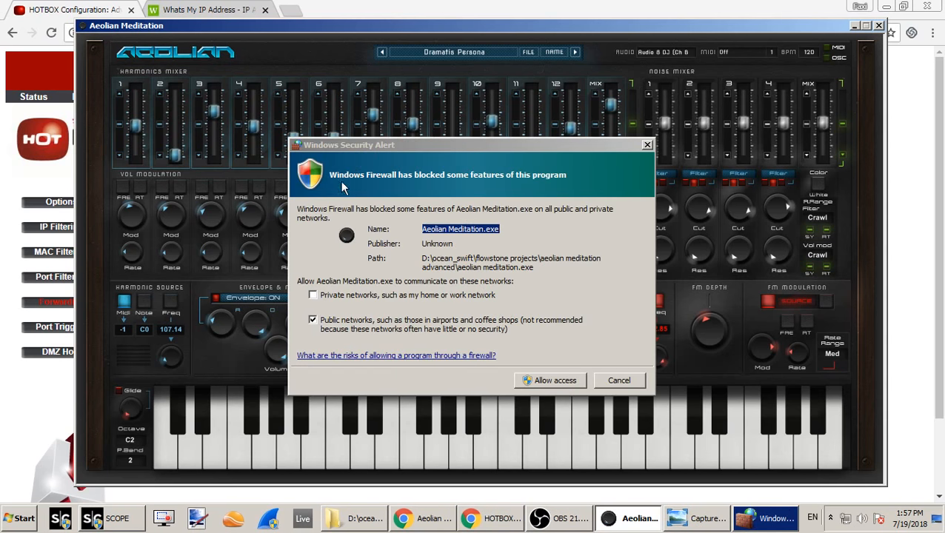
left_click_drag(422, 147, 439, 153)
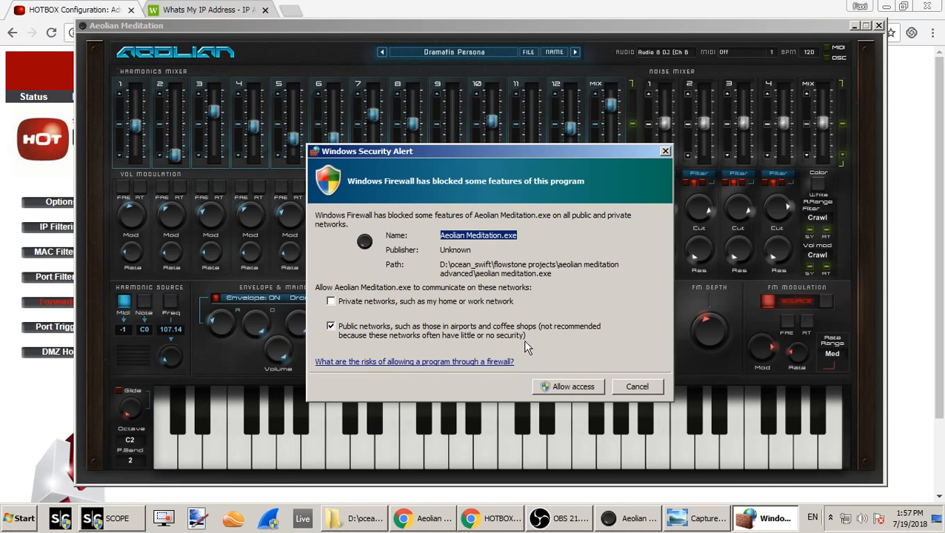
left_click(568, 391)
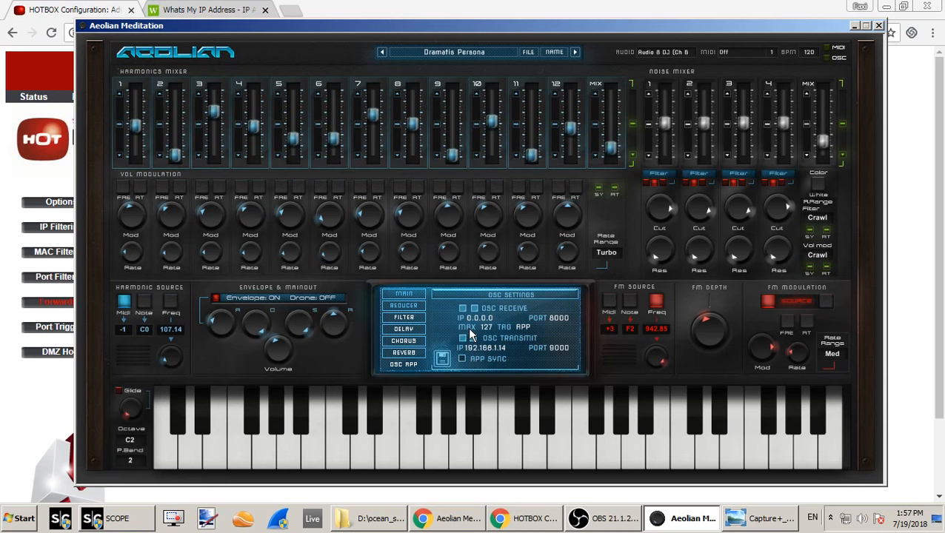
- Examine the available Tag options in the OSC Receive settings without changing the selection
left_click(529, 327)
left_click(514, 311)
left_click(520, 326)
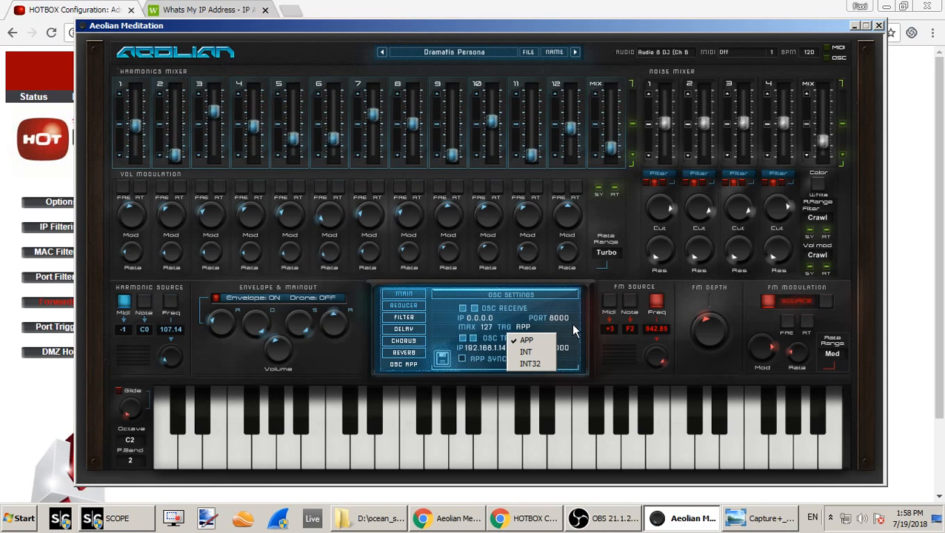
left_click(511, 339)
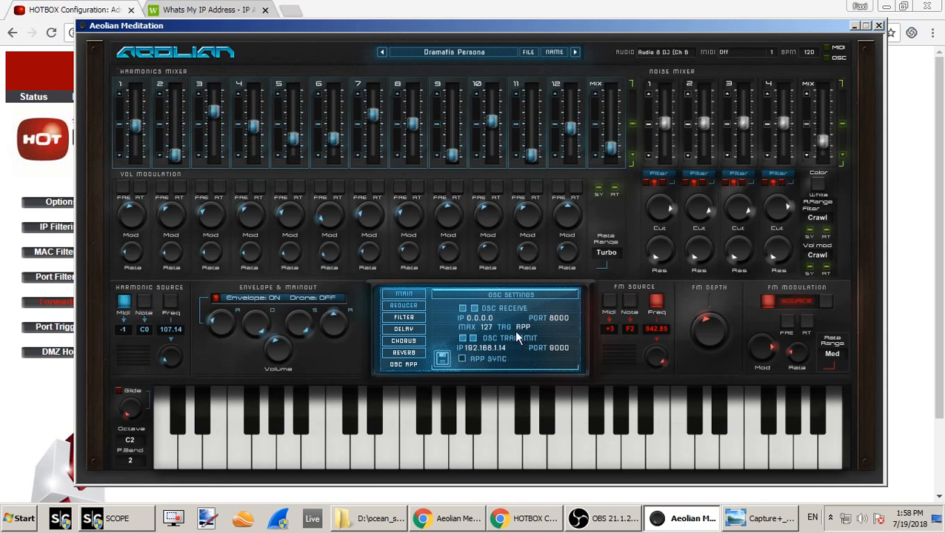
left_click(487, 326)
left_click(525, 326)
left_click(534, 327)
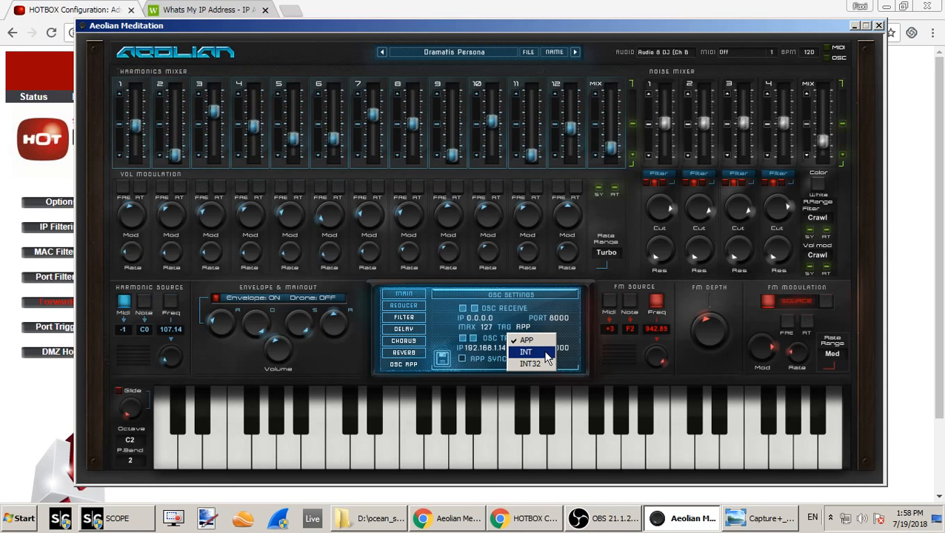
left_click(511, 317)
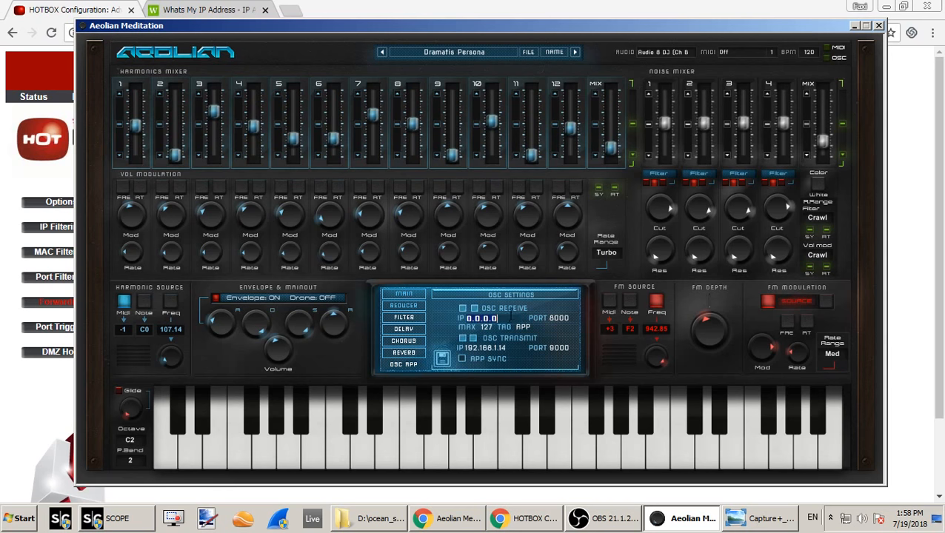
- Set the OSC Receive Tag to INT and its Max value to 100
left_click(555, 335)
left_click(532, 329)
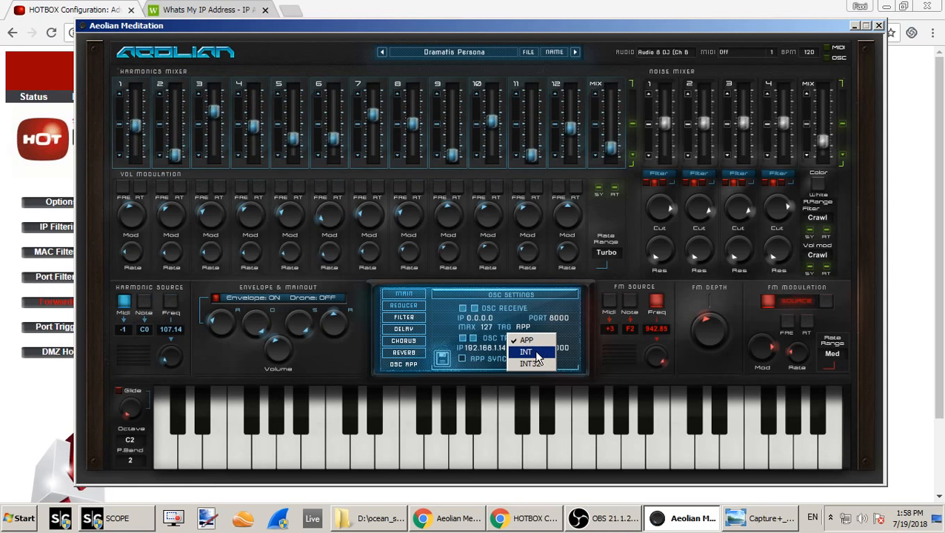
left_click(531, 351)
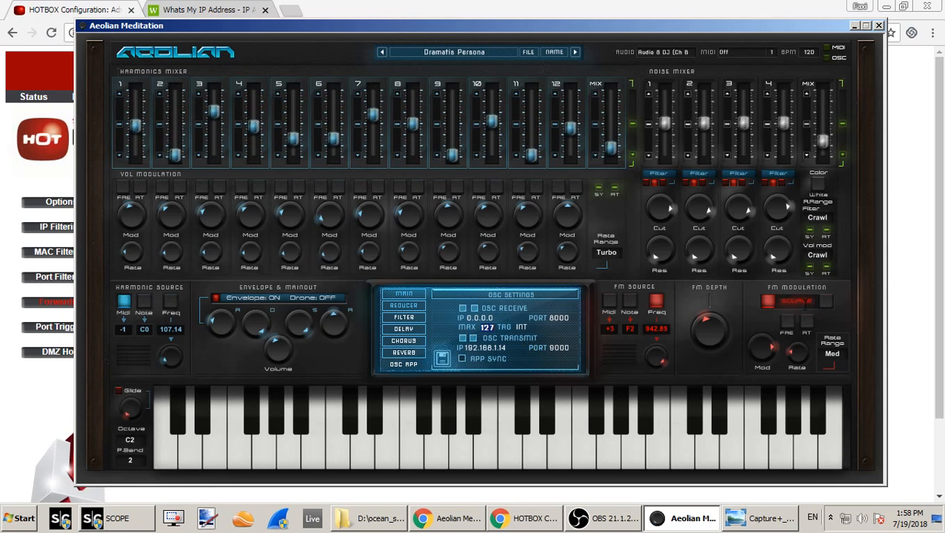
type("100")
key("Return")
- Switch the OSC Receive Tag back to APP
left_click(489, 327)
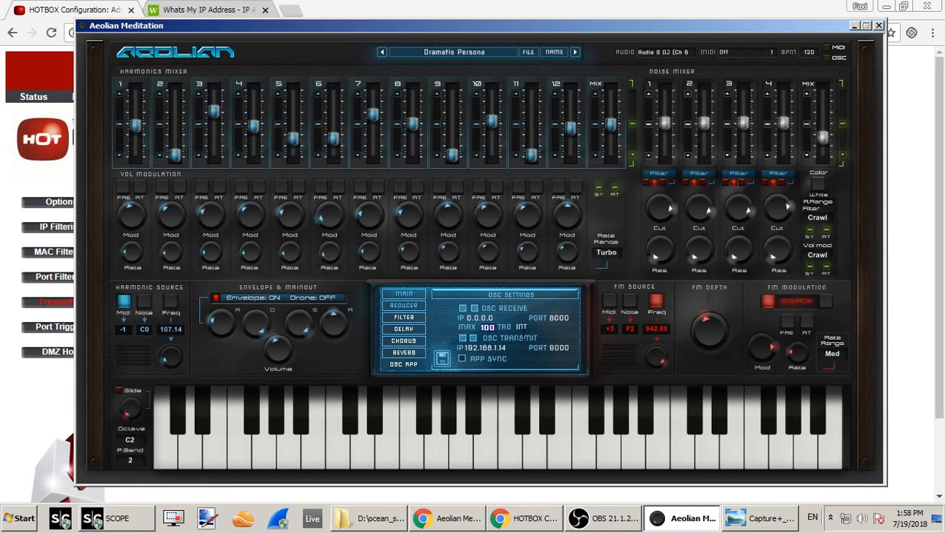
left_click(525, 327)
left_click(529, 342)
left_click(489, 327)
- Change the OSC Receive Tag to INT32
left_click(523, 326)
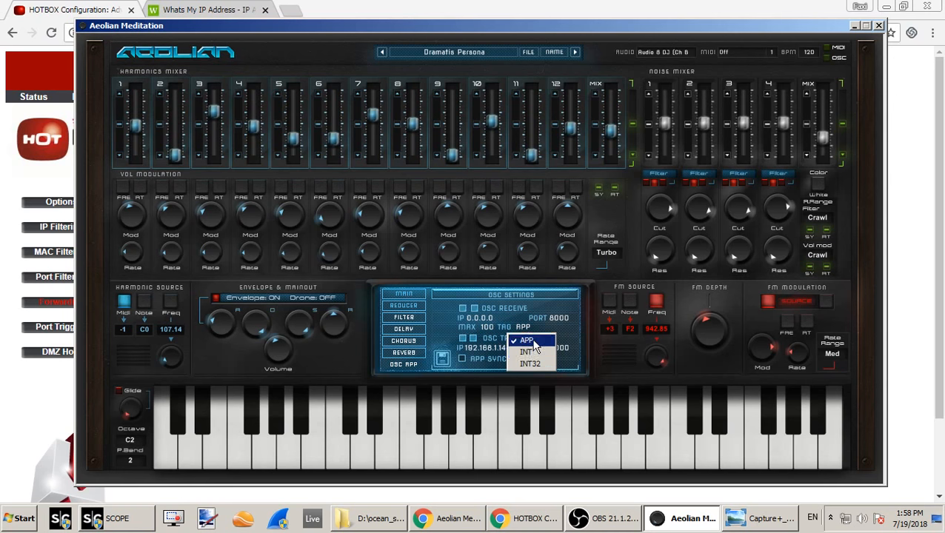
left_click(556, 335)
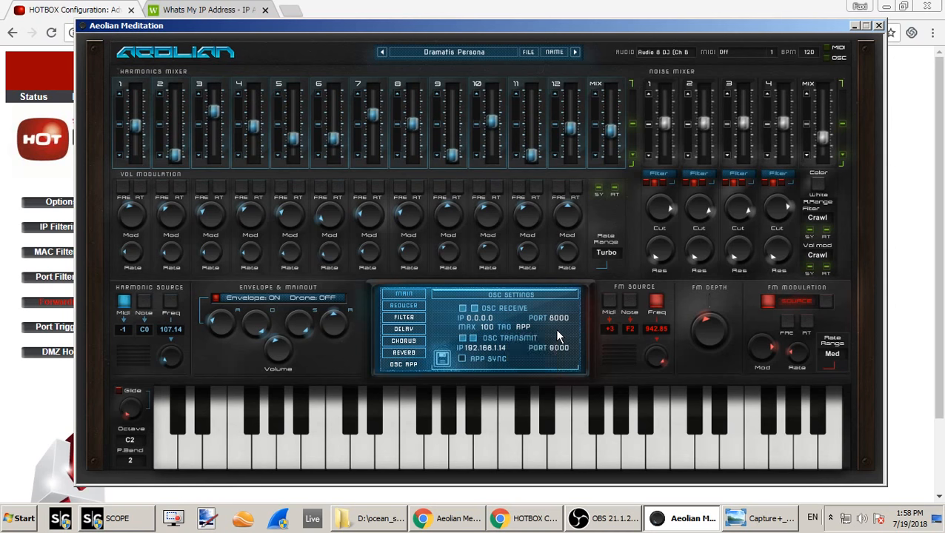
left_click(521, 328)
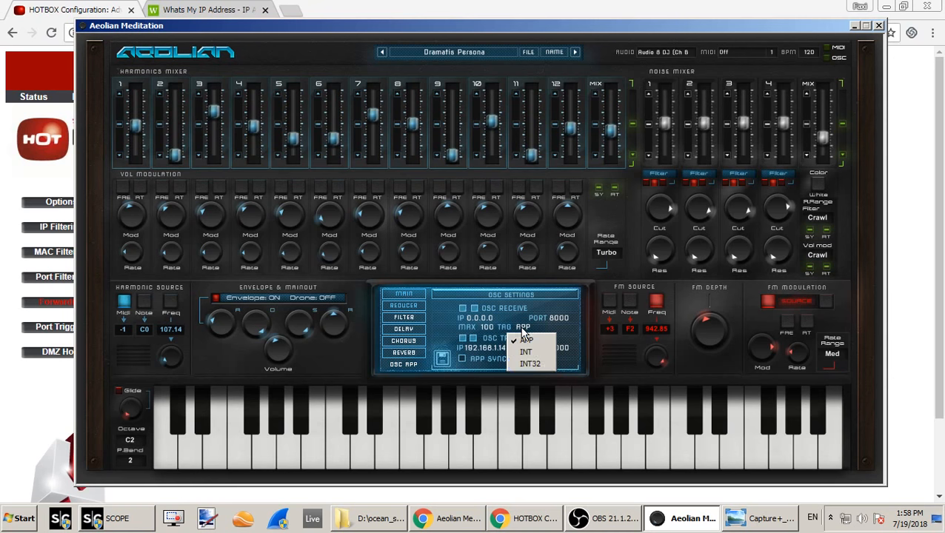
left_click(539, 365)
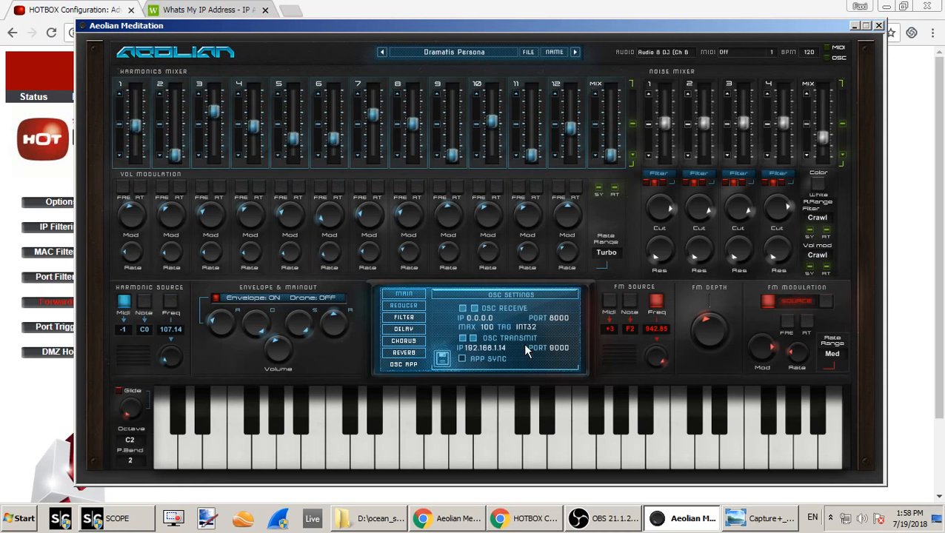
- Restore the OSC Receive Tag to APP and set its Max value to 127
left_click(525, 328)
left_click(515, 315)
left_click(522, 328)
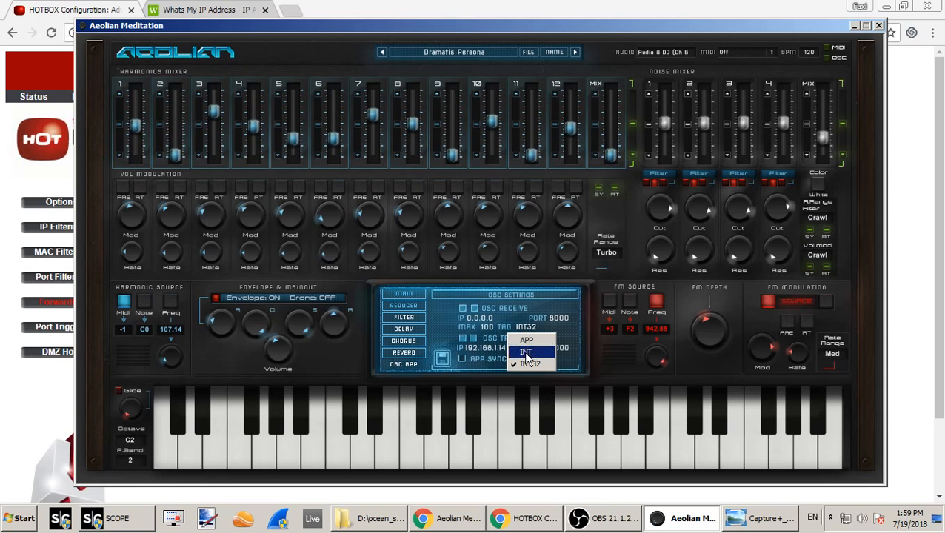
left_click(489, 326)
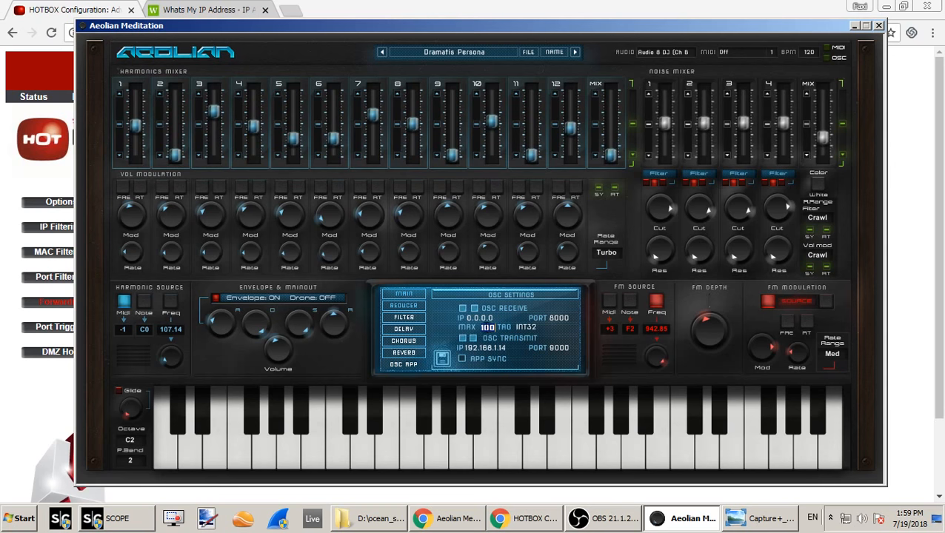
left_click(525, 329)
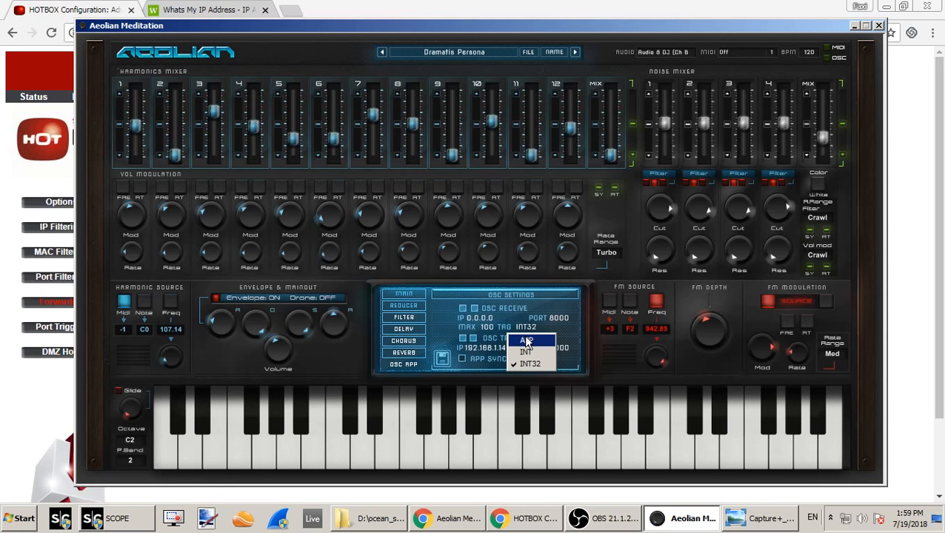
left_click(527, 341)
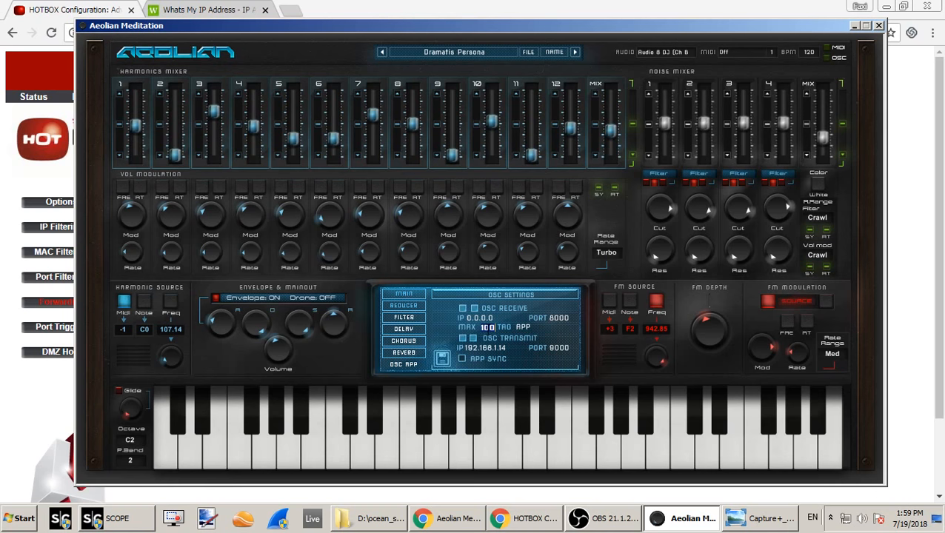
type("127")
left_click(524, 327)
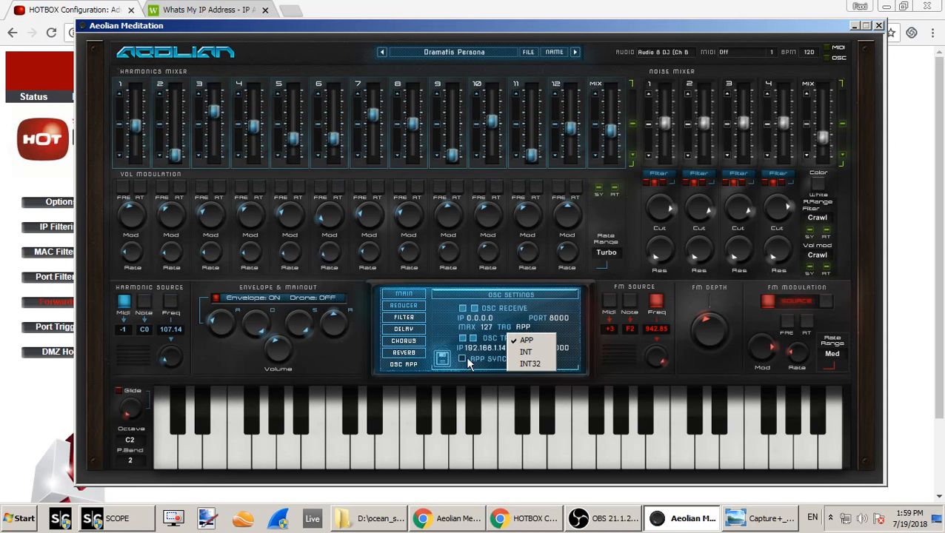
left_click(557, 329)
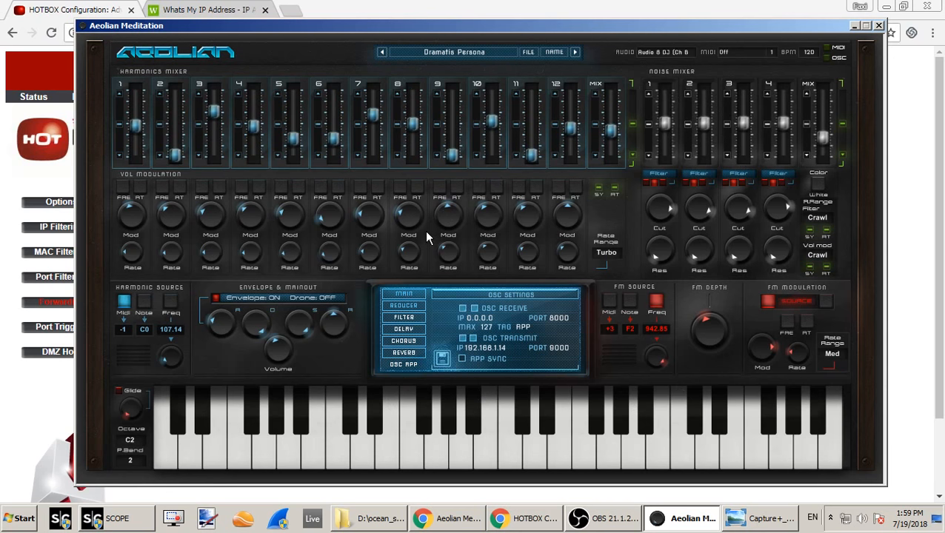
- Load the Crystal Keys preset, and return to the Dramatis Persona preset
left_click(575, 52)
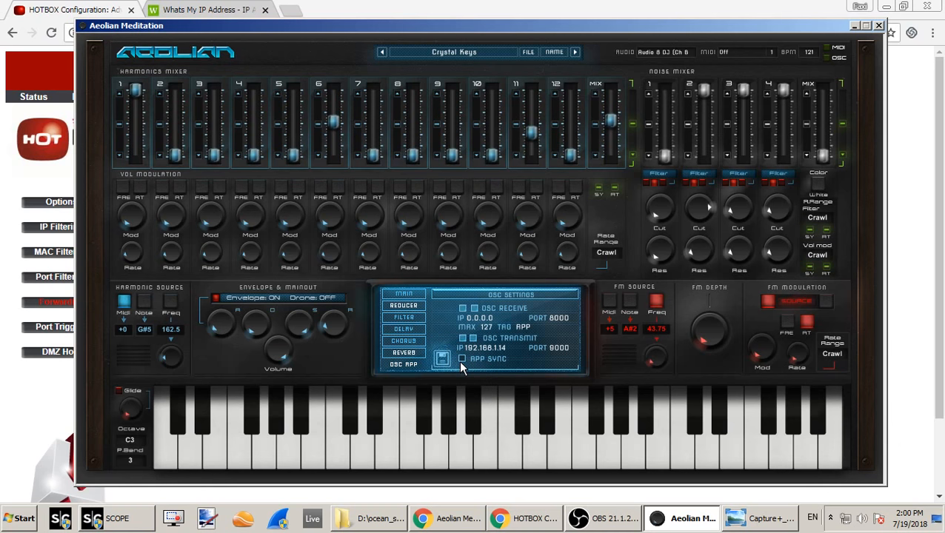
left_click(383, 53)
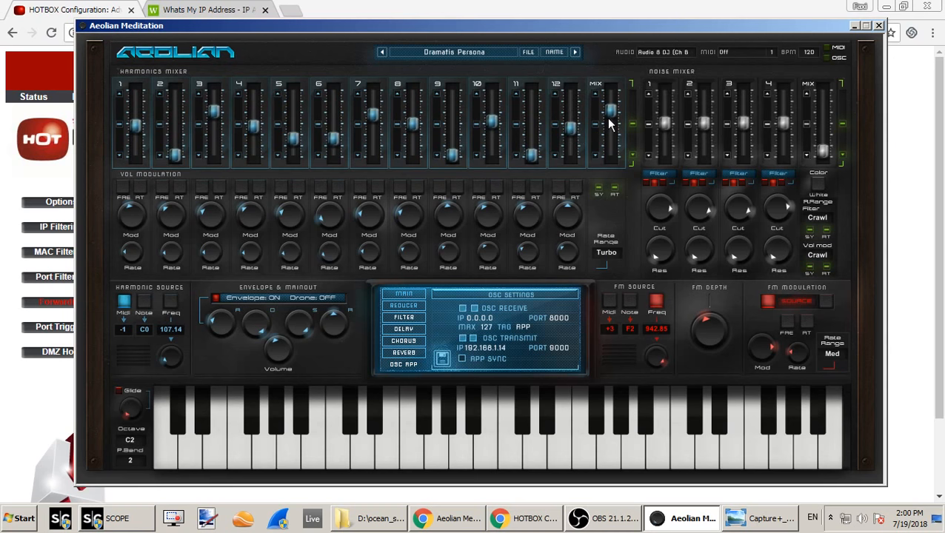
left_click(624, 528)
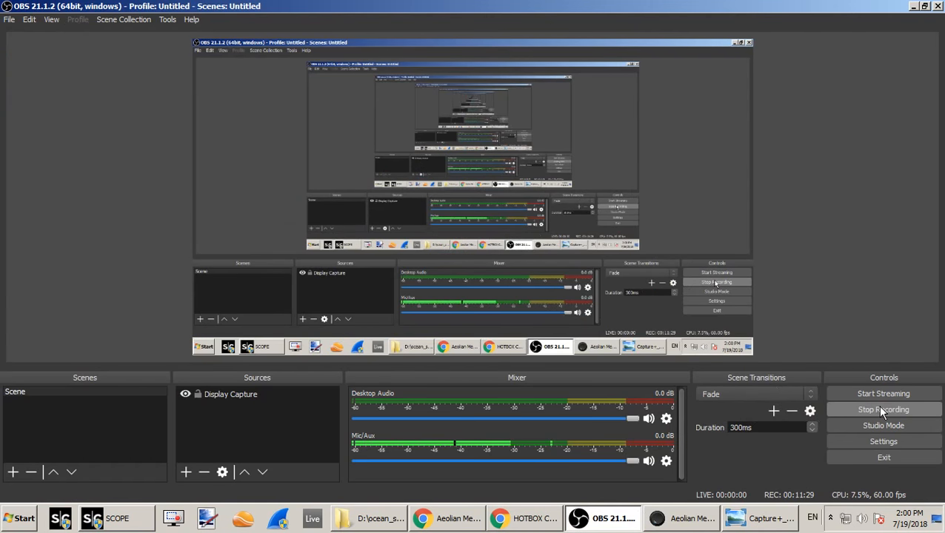